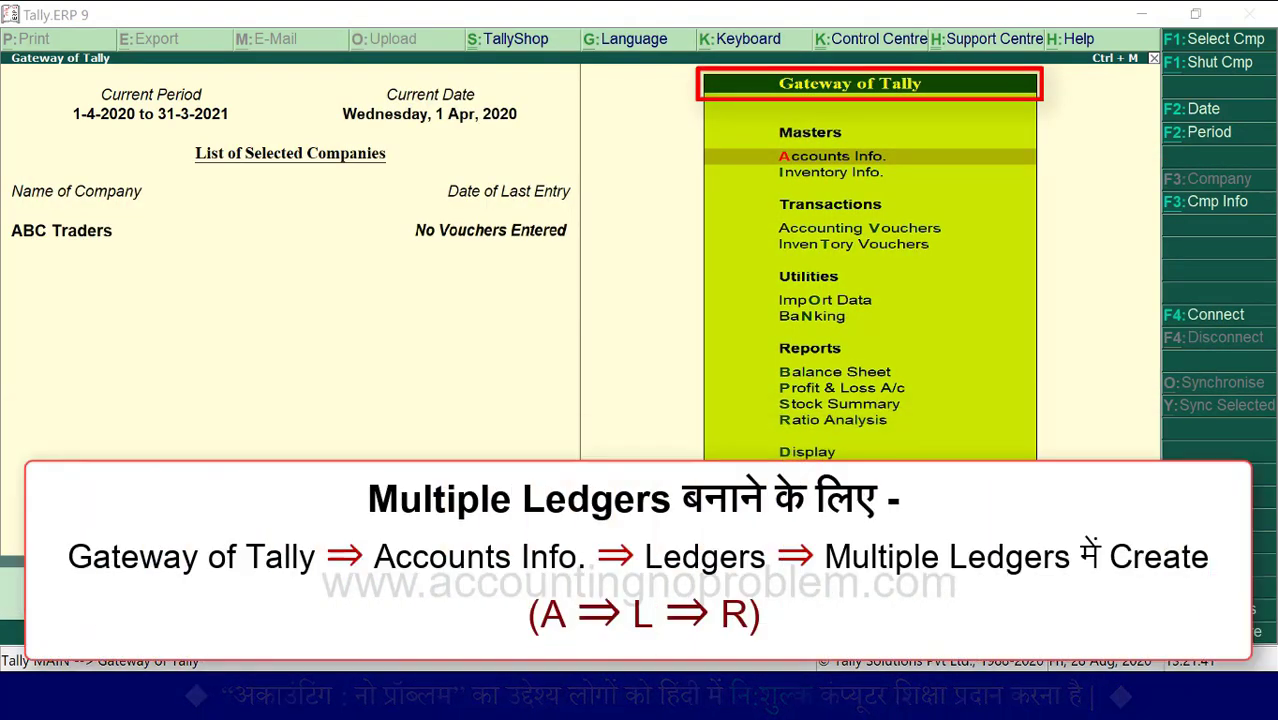
Start creating multiple ledgers under the Indirect Expenses group.
key("a")
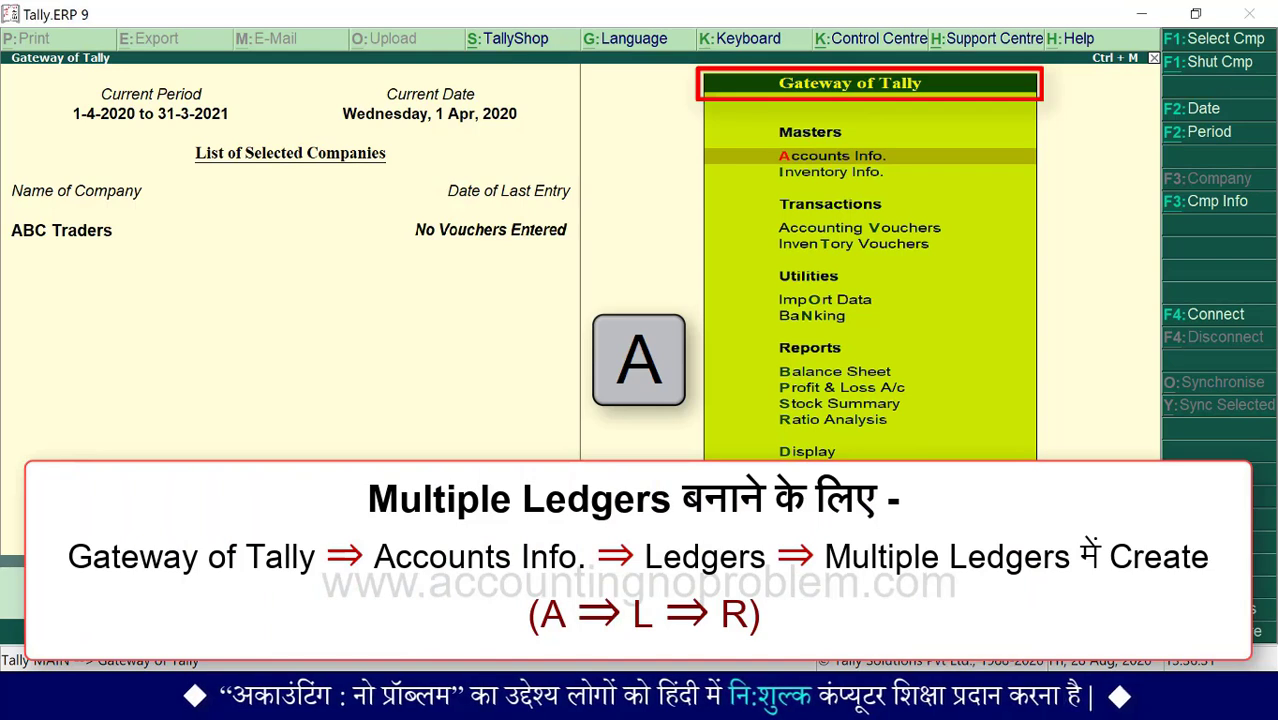
key("l")
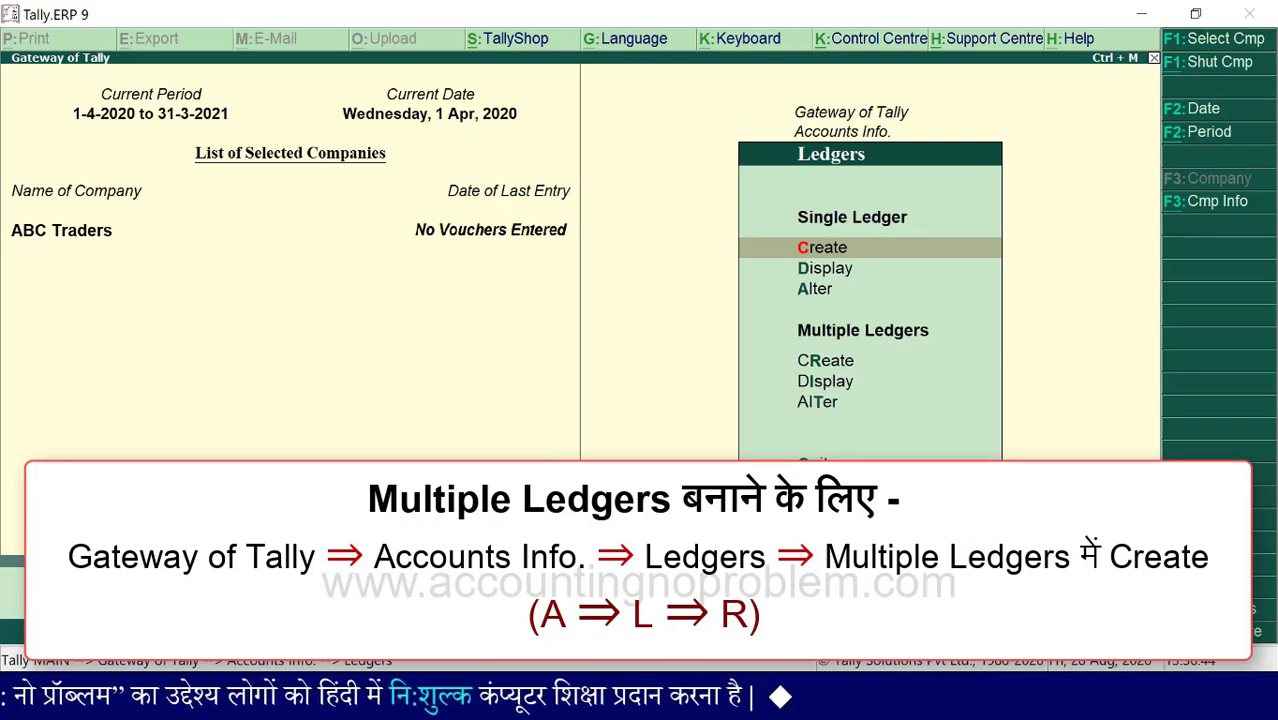
key("r")
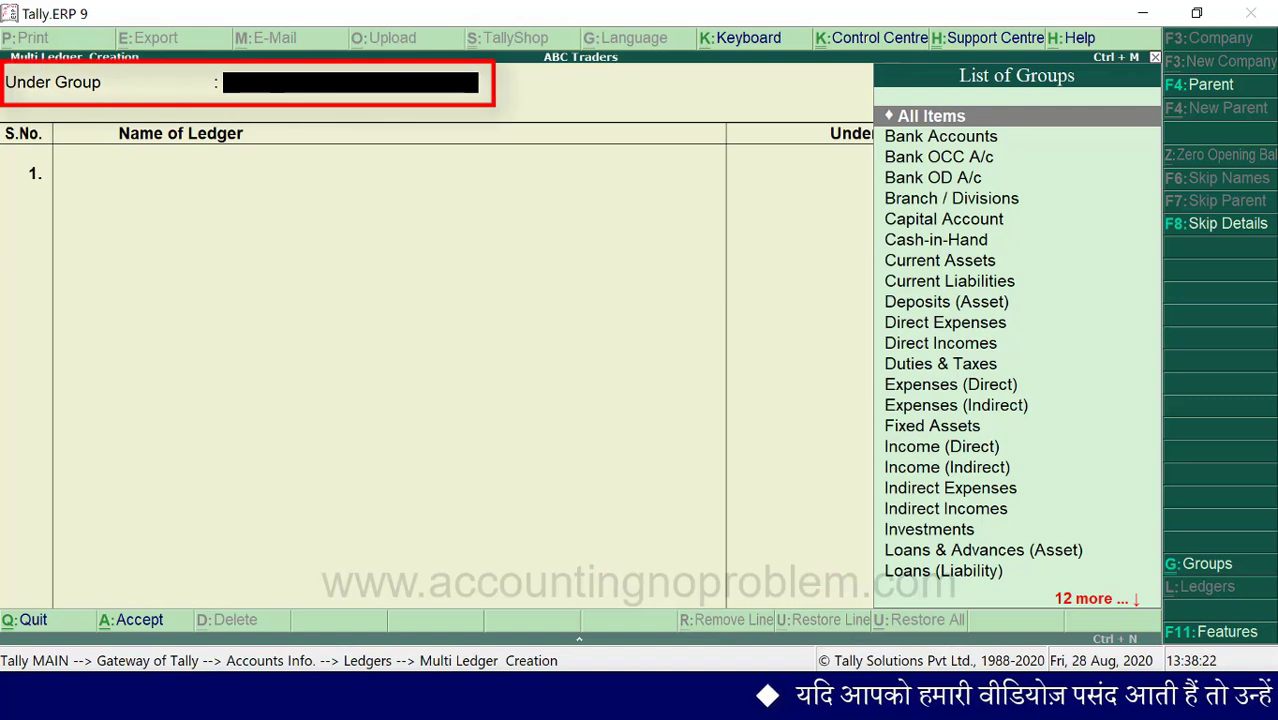
type("i")
key("Down")
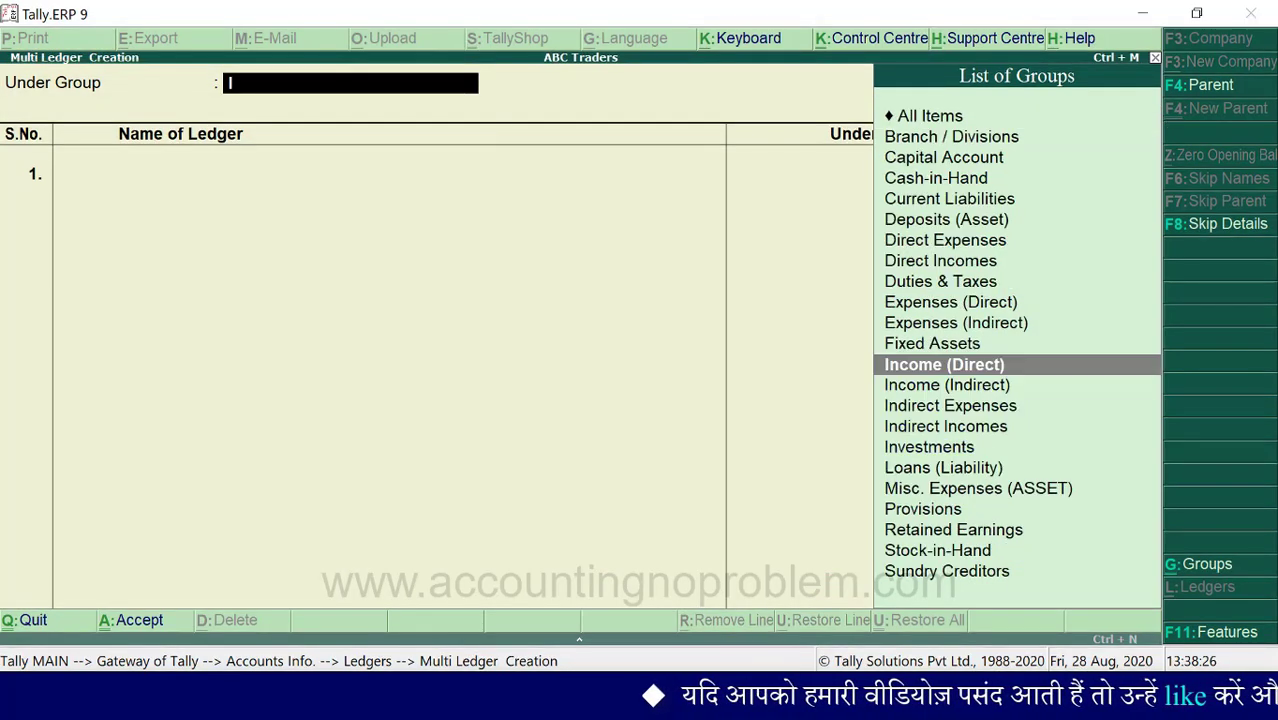
key("Down")
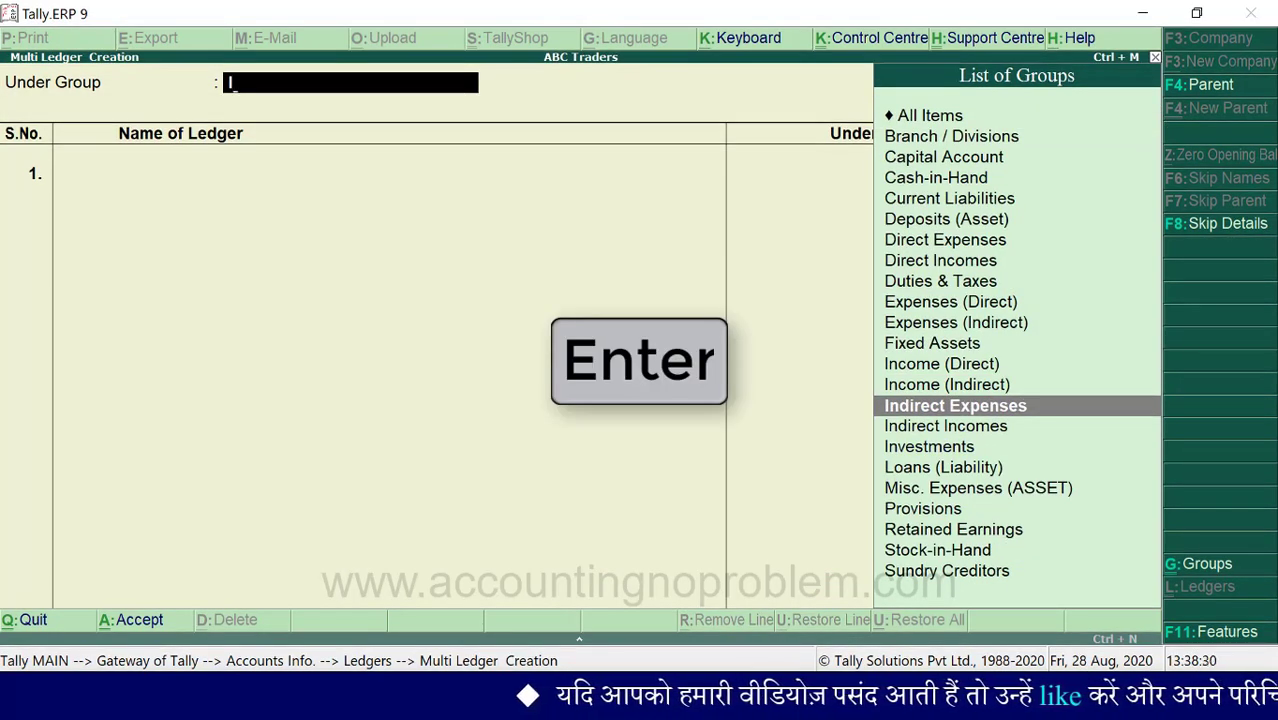
key("Return")
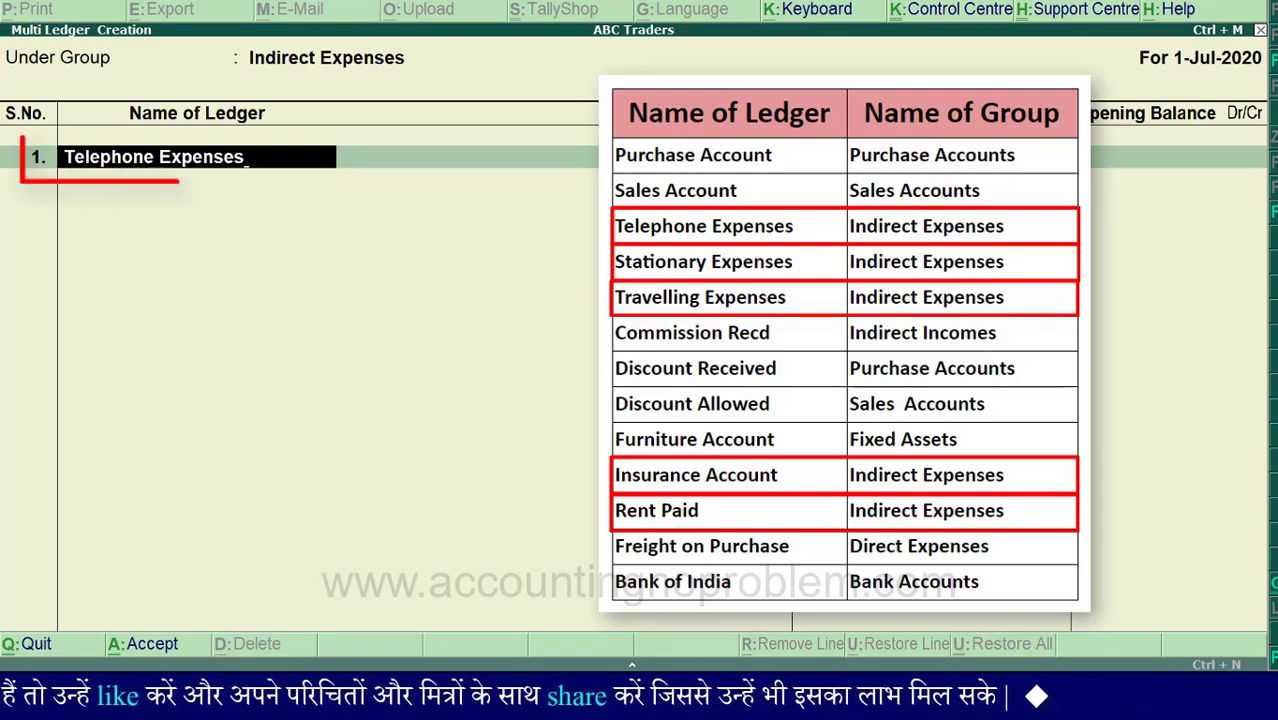
Enter the ledgers Telephone Expenses and Stationary Expenses under Indirect Expenses without opening balances.
key("Return")
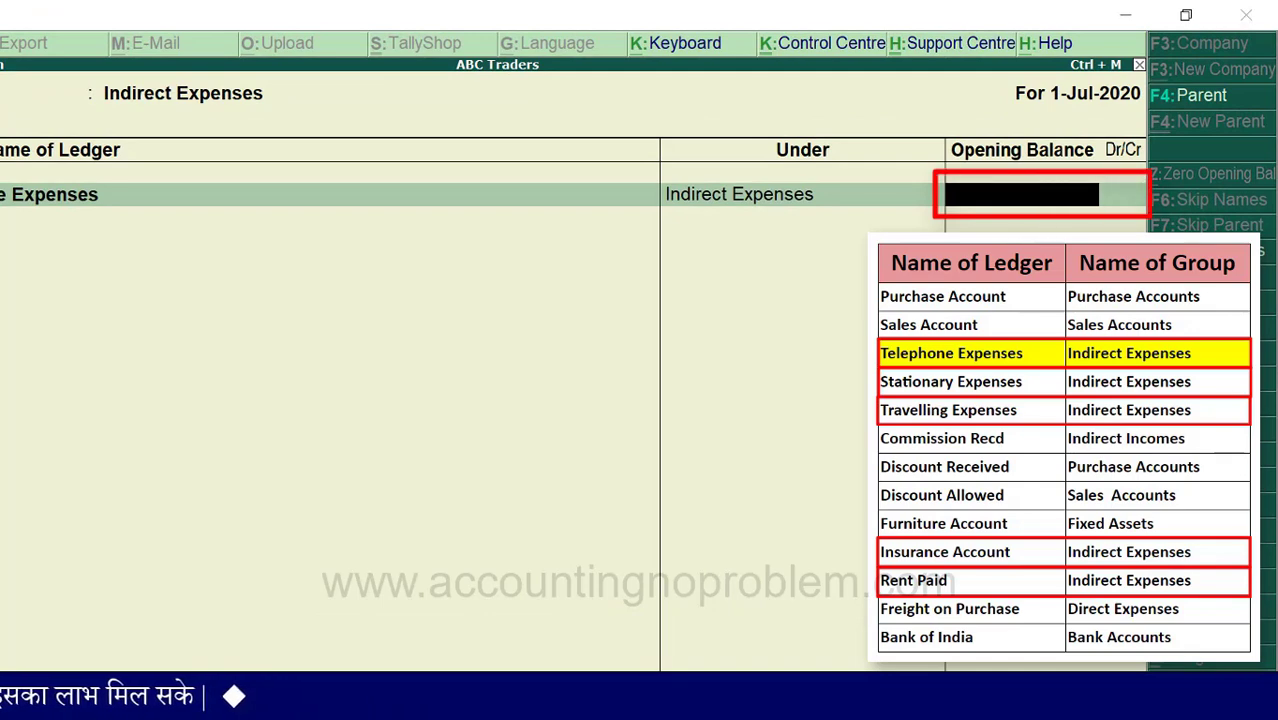
key("Return")
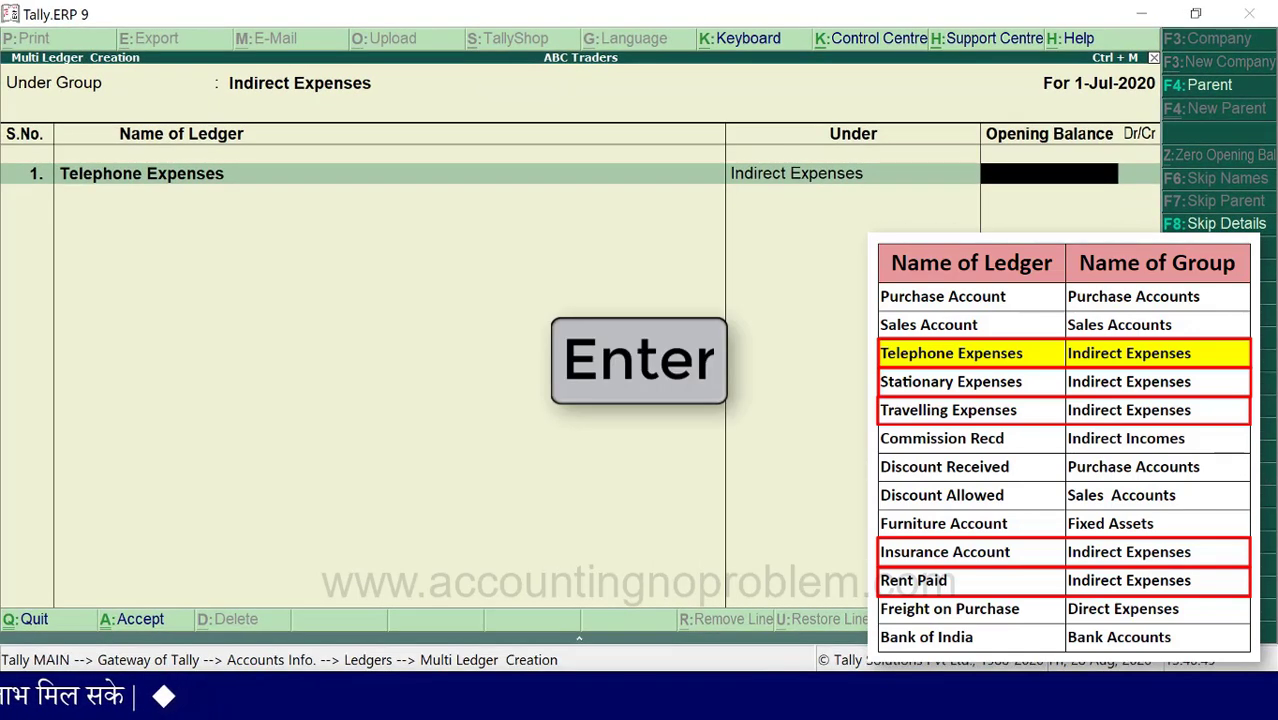
key("Return")
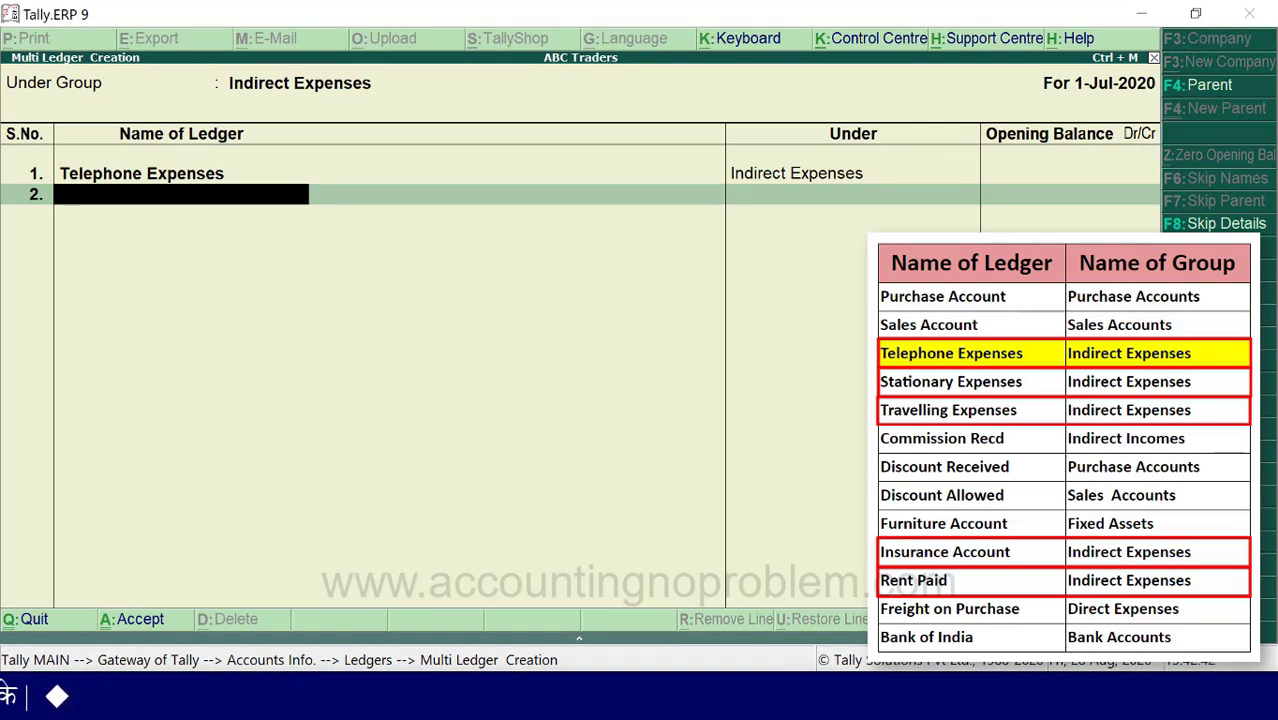
type("Stationary Expenses")
key("Return")
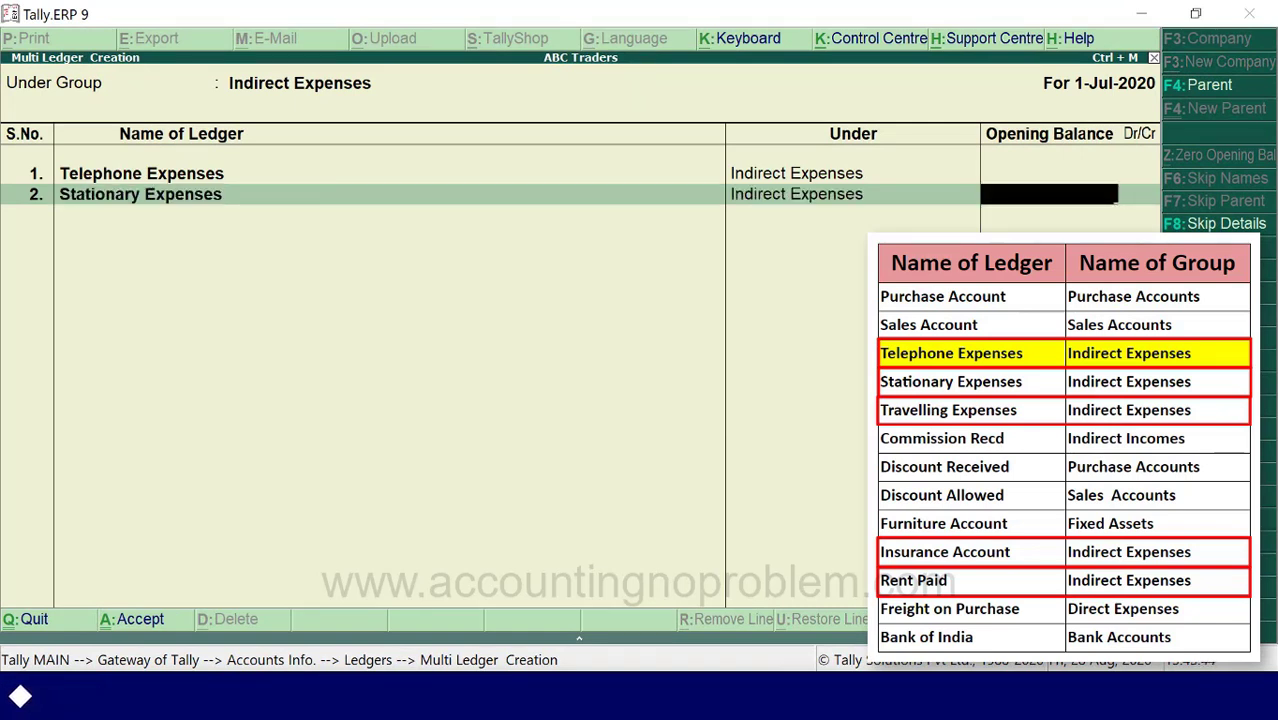
key("Return")
Add the ledgers Travelling Expenses, Insurance Account and Rent Paid under Indirect Expenses, without opening balances.
type("Travelling Expenses")
key("Return")
key("Return")
type("Insurance Account")
key("Return")
key("Return")
type("Rent Paid")
key("Return")
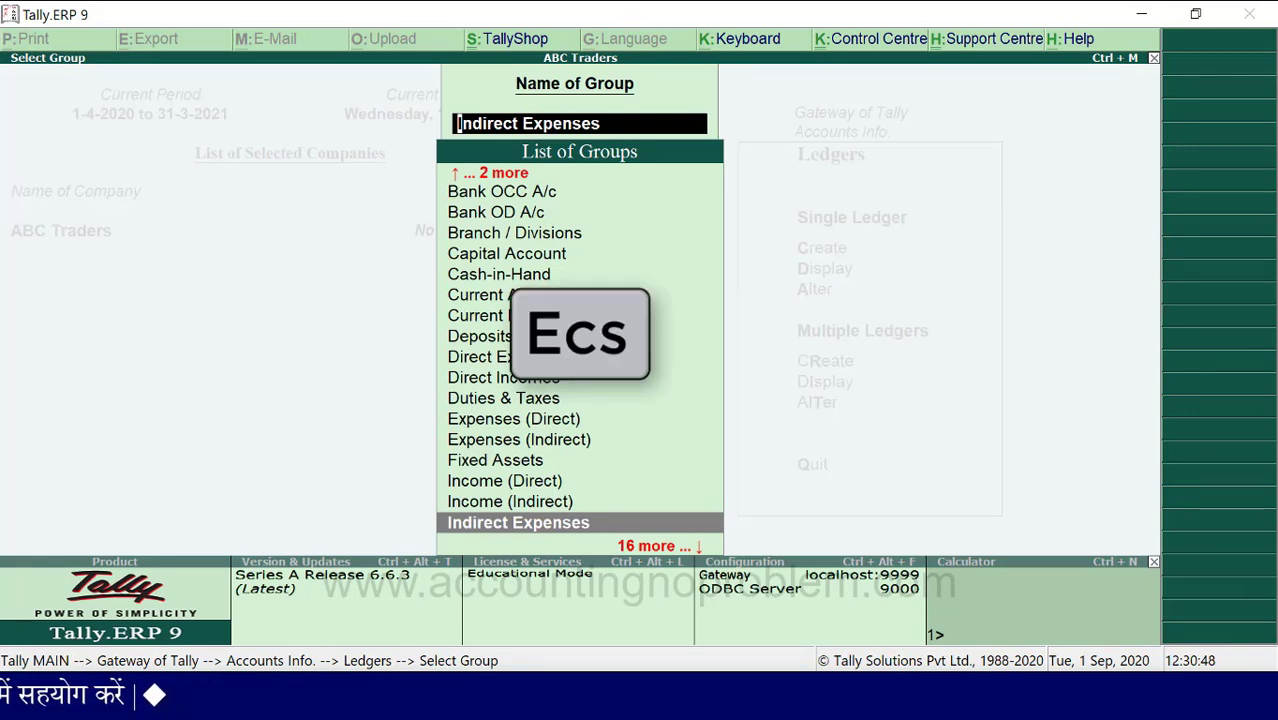
Leave the group selection and return to the Gateway of Tally.
key("Escape")
key("Escape")
key("Escape")
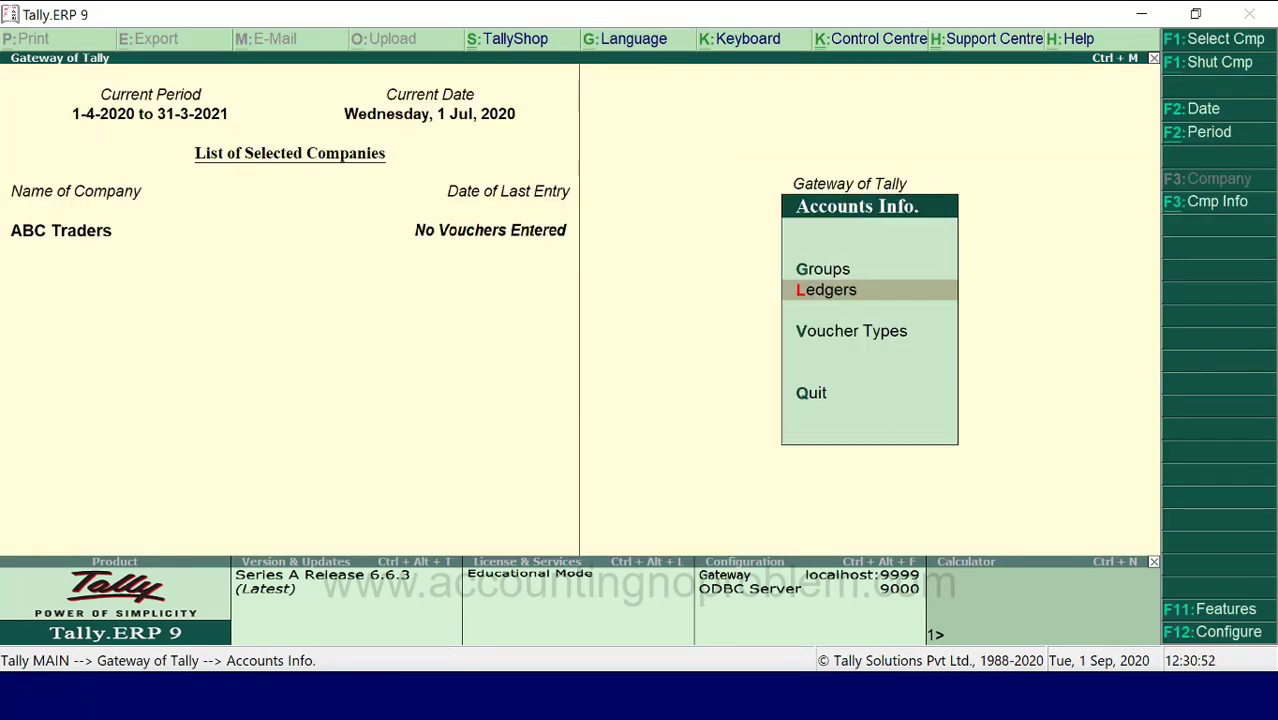
key("Escape")
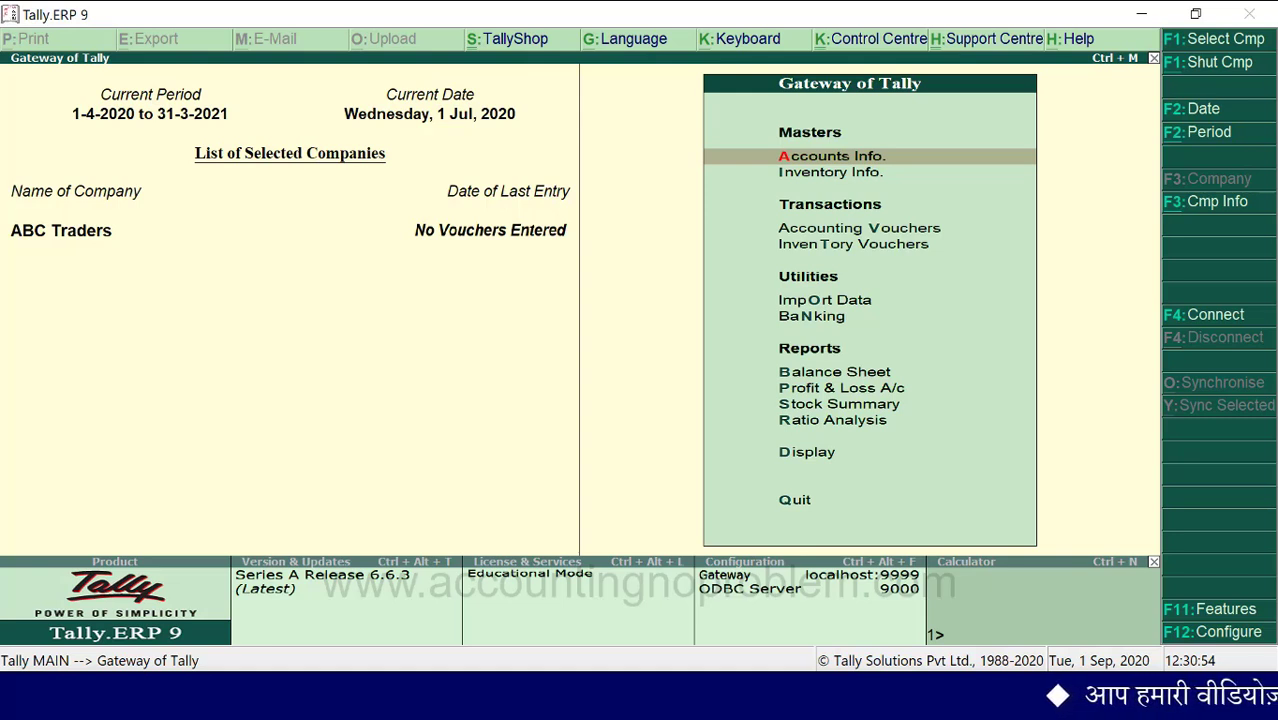
Start creating multiple ledgers for All Items and add Purchase Account under Purchase Accounts without an opening balance.
key("a")
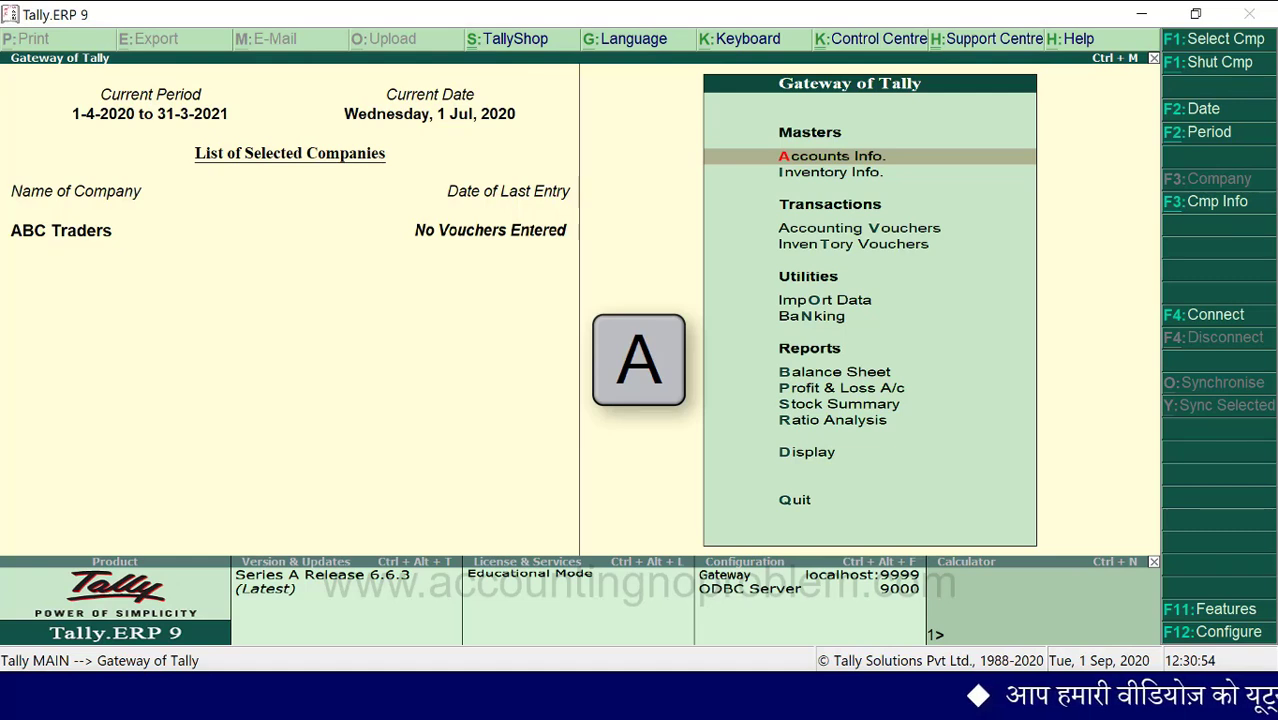
key("l")
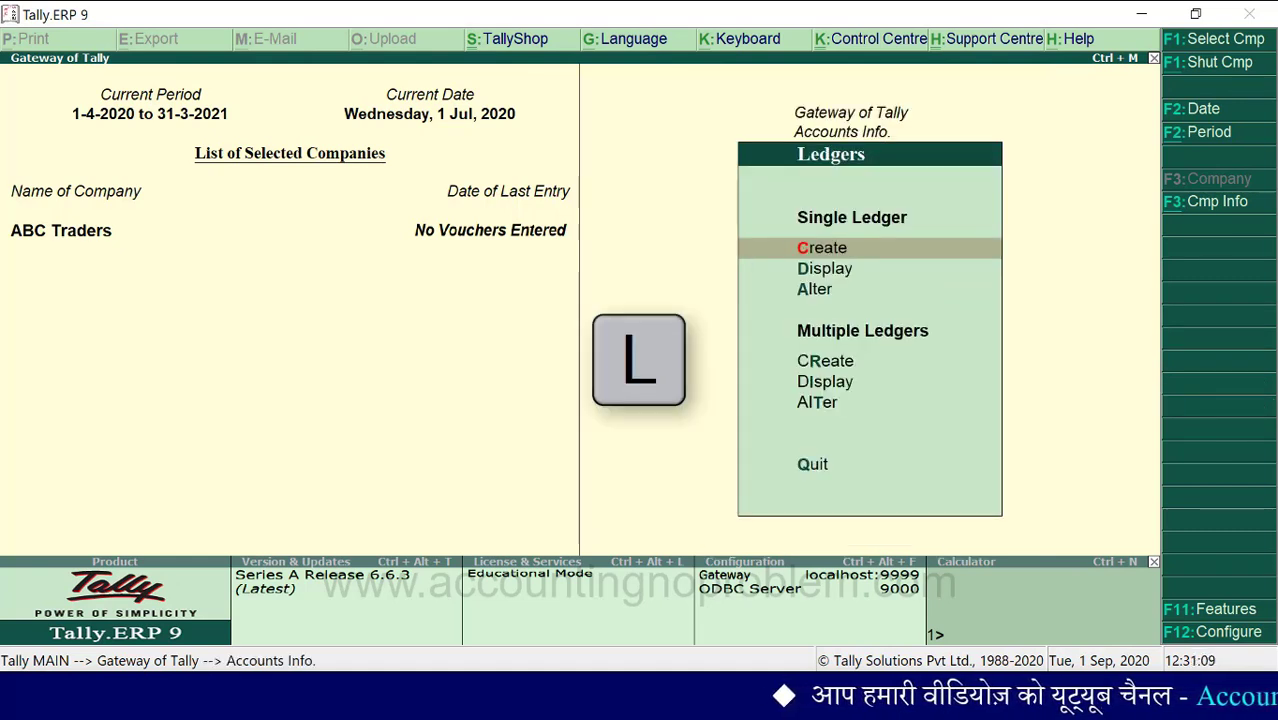
key("r")
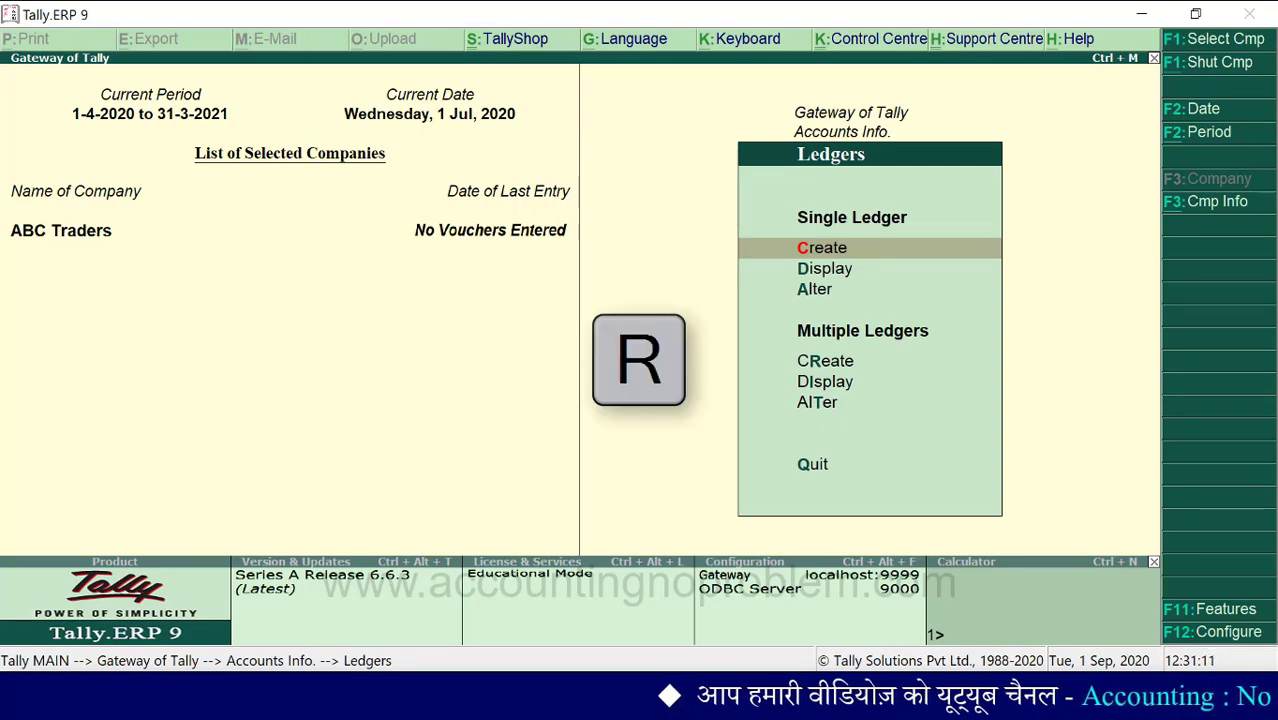
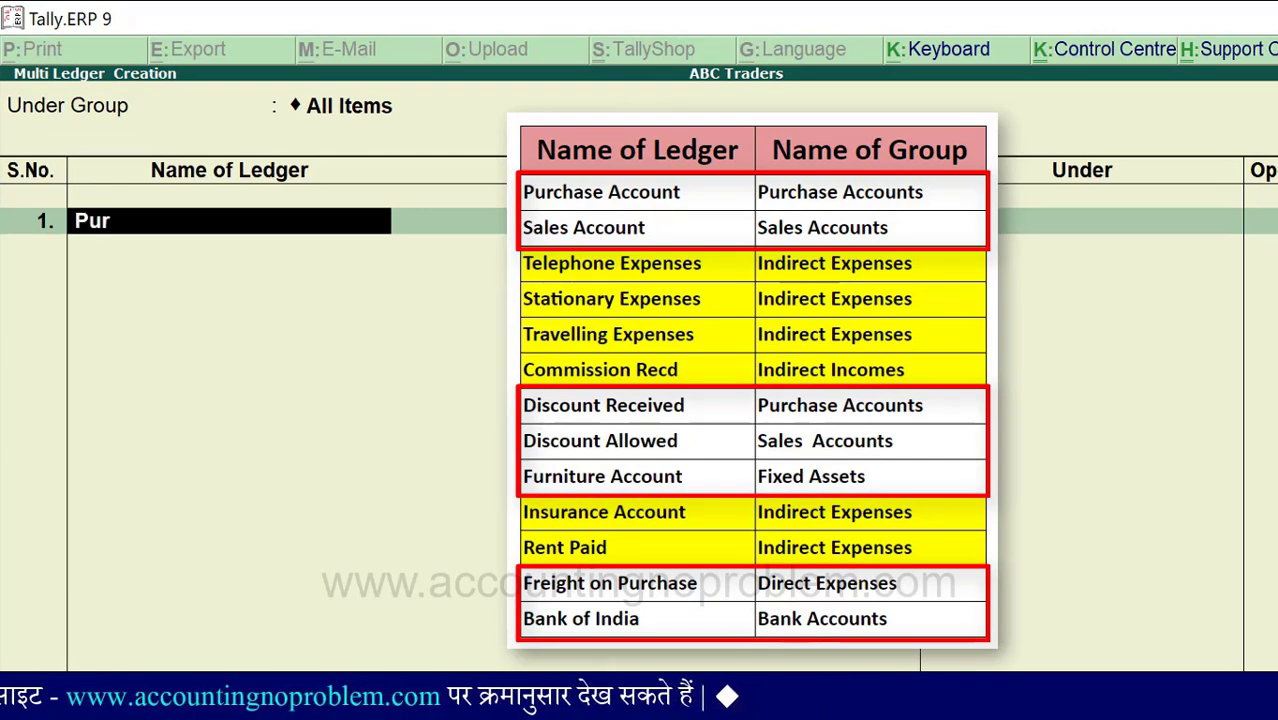
key("Return")
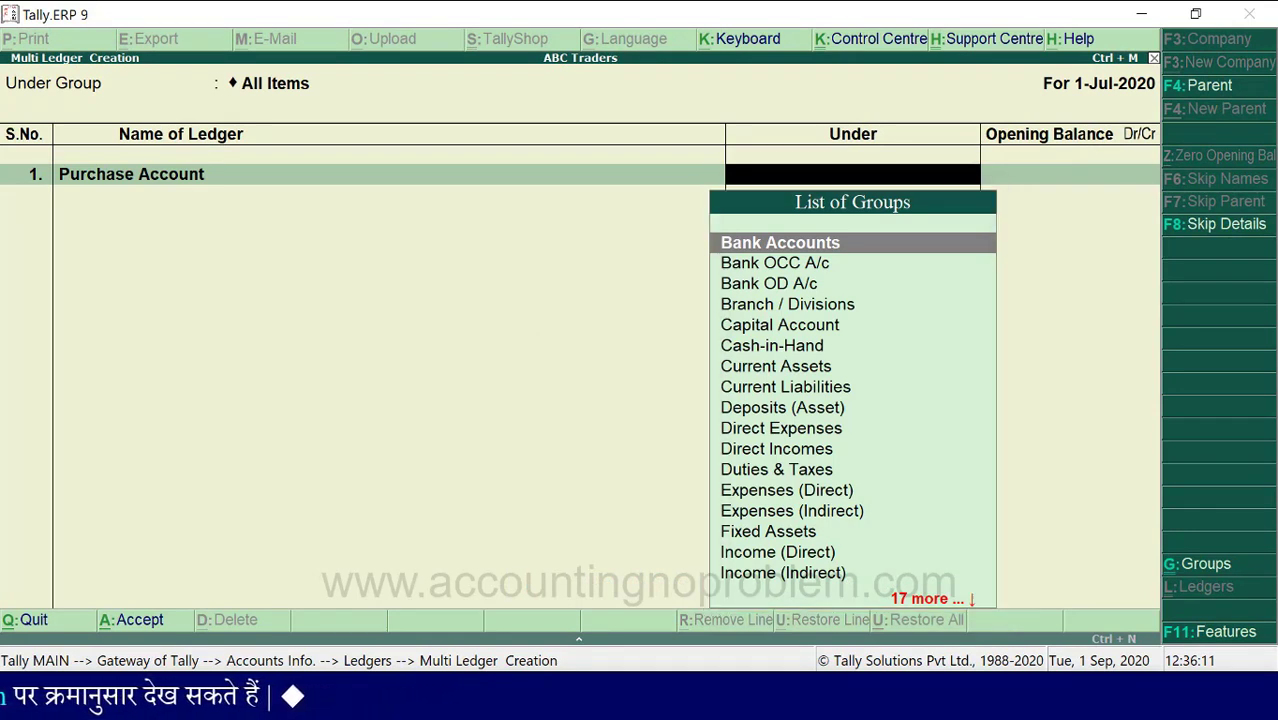
type("P")
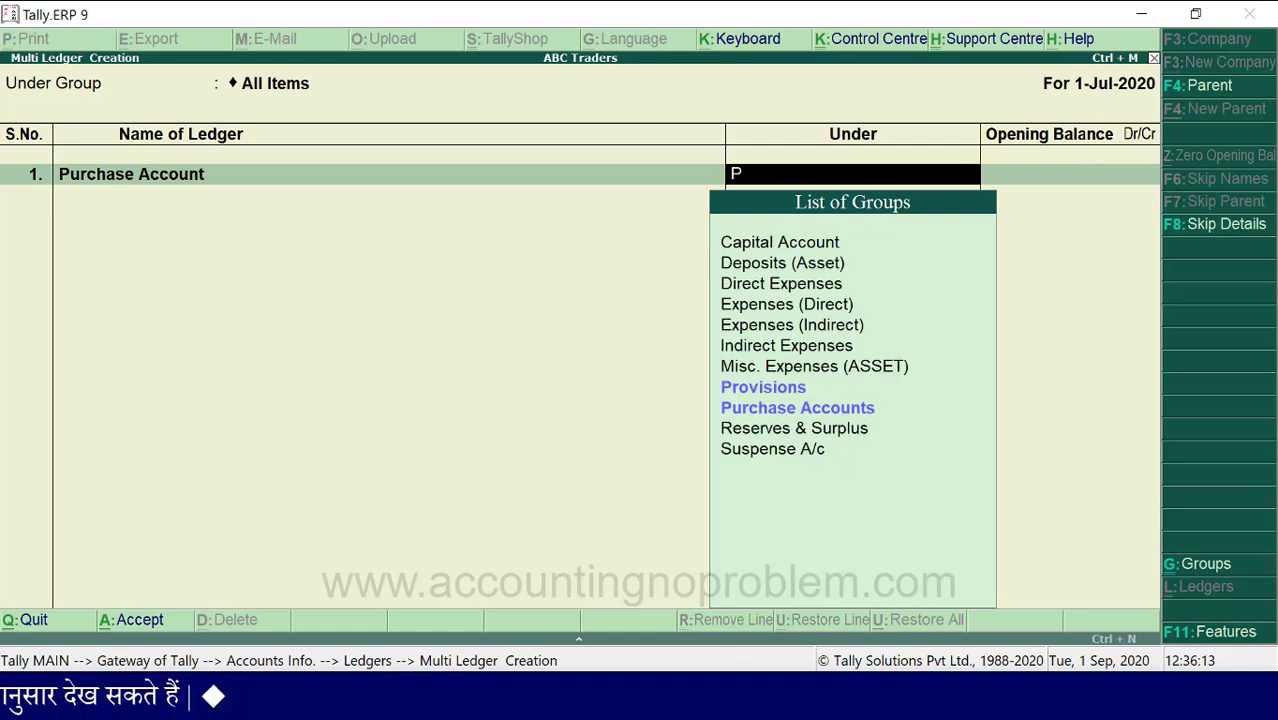
type("ur")
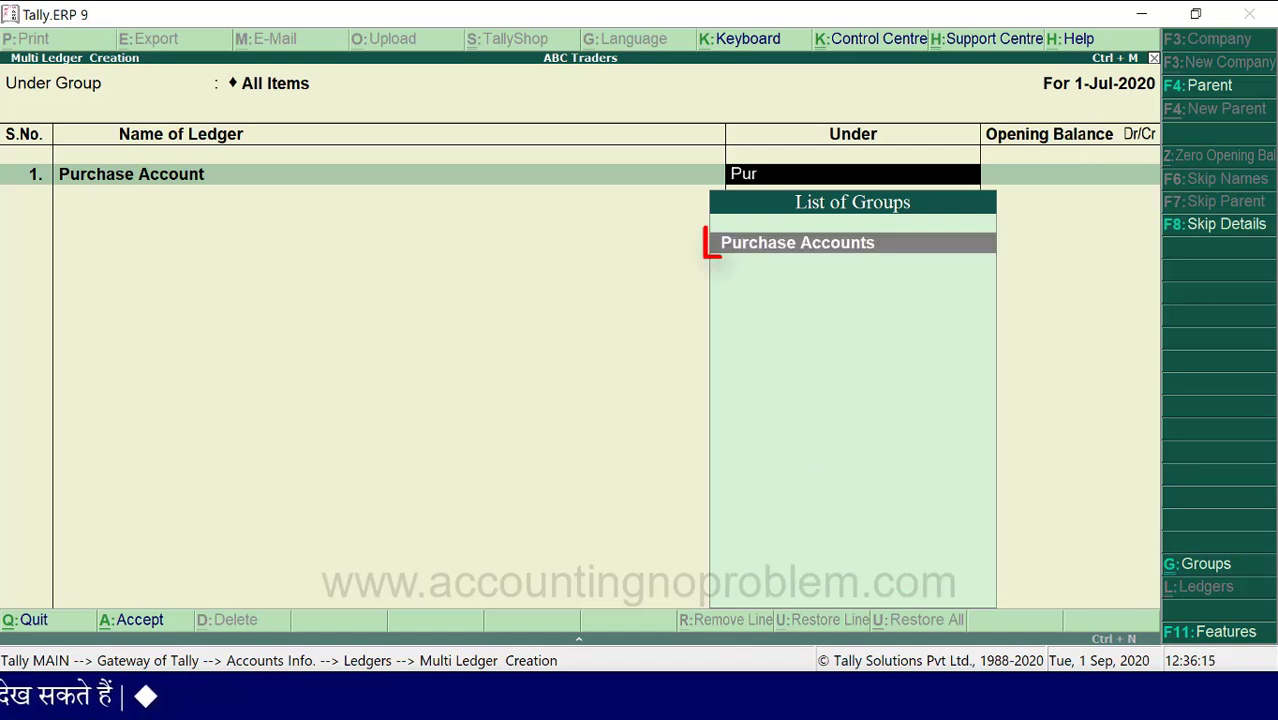
key("Return")
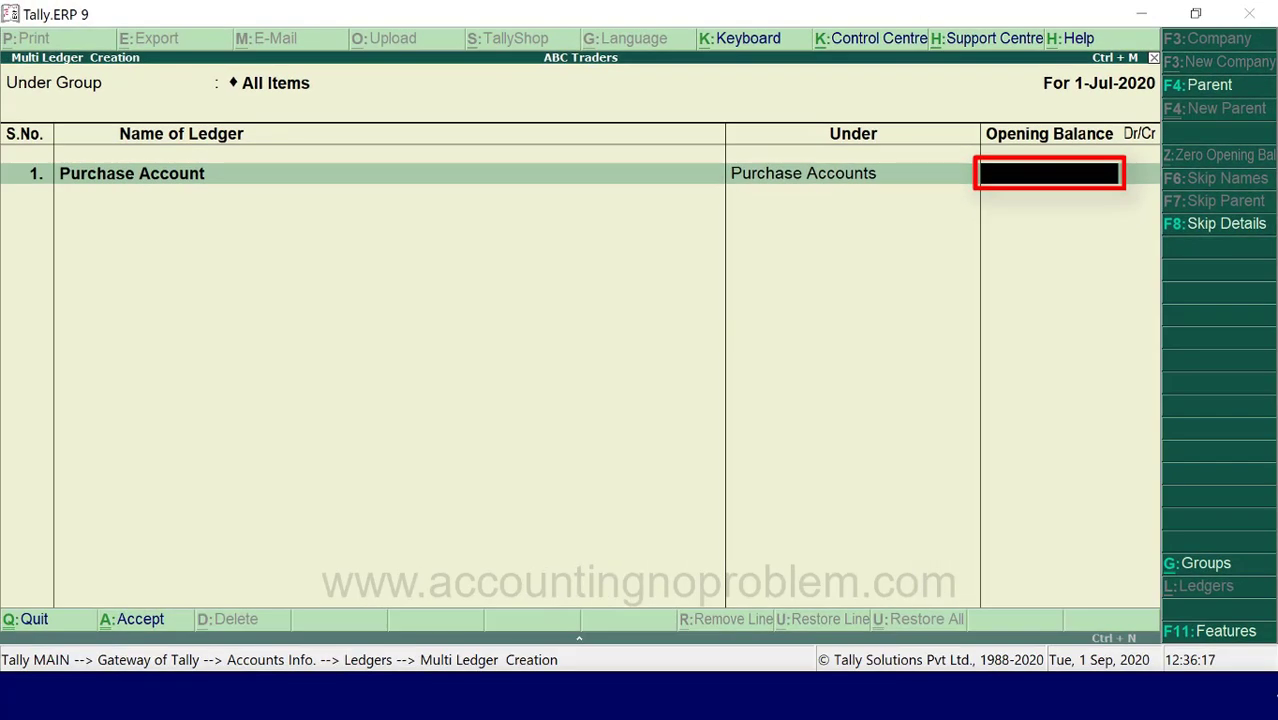
key("Return")
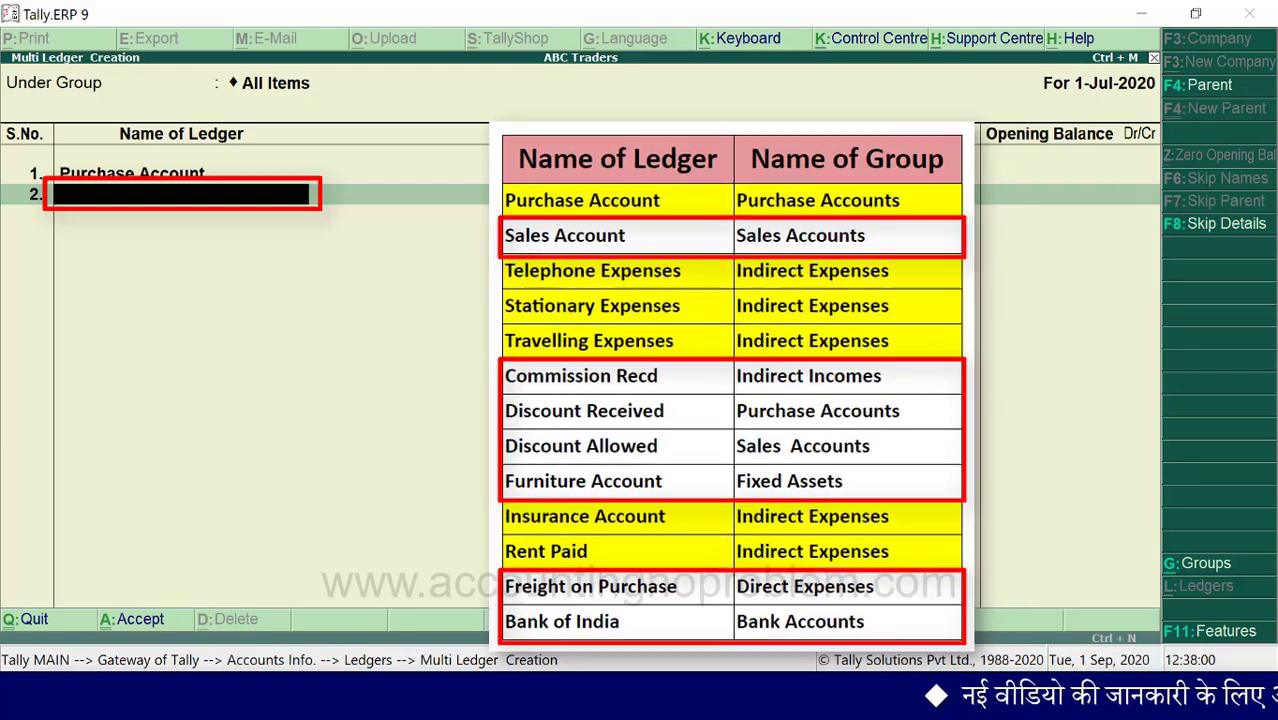
Add the ledgers Sales Account under Sales Accounts and Commission Recd under Indirect Incomes, leaving opening balances empty.
type("Sales Account")
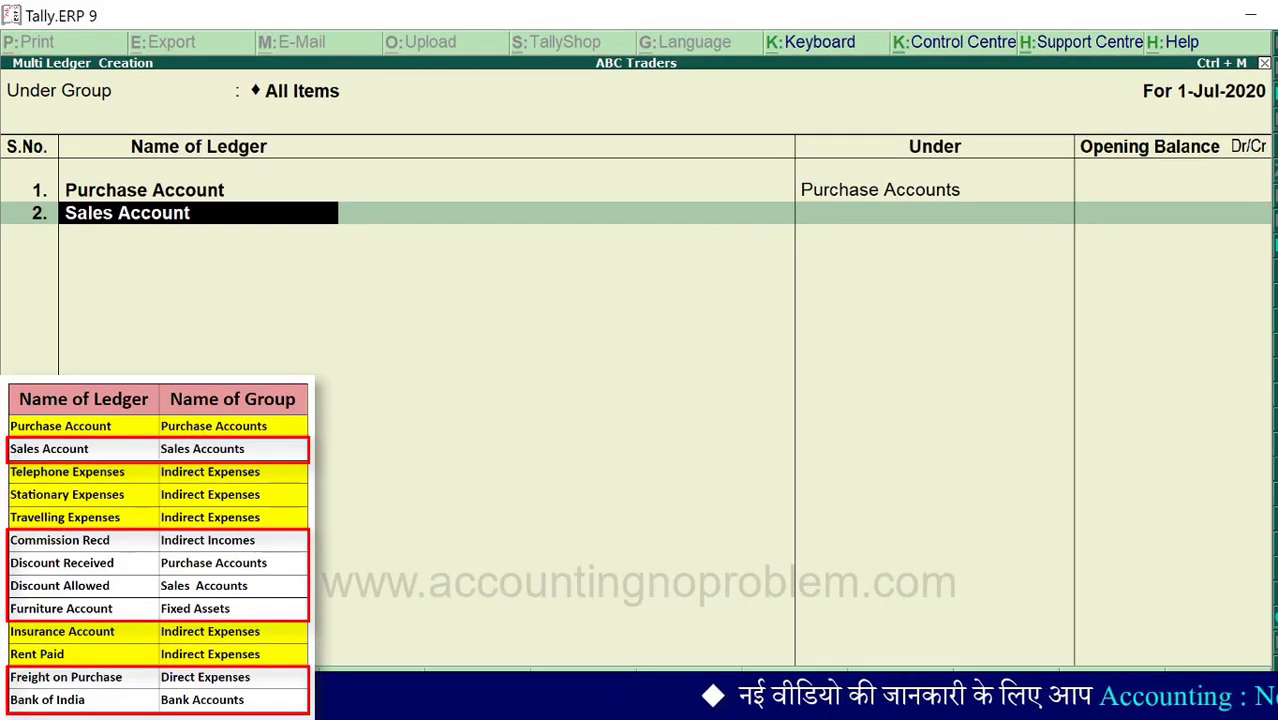
key("Return")
type("sa")
key("Return")
key("Return")
key("Return")
type("In")
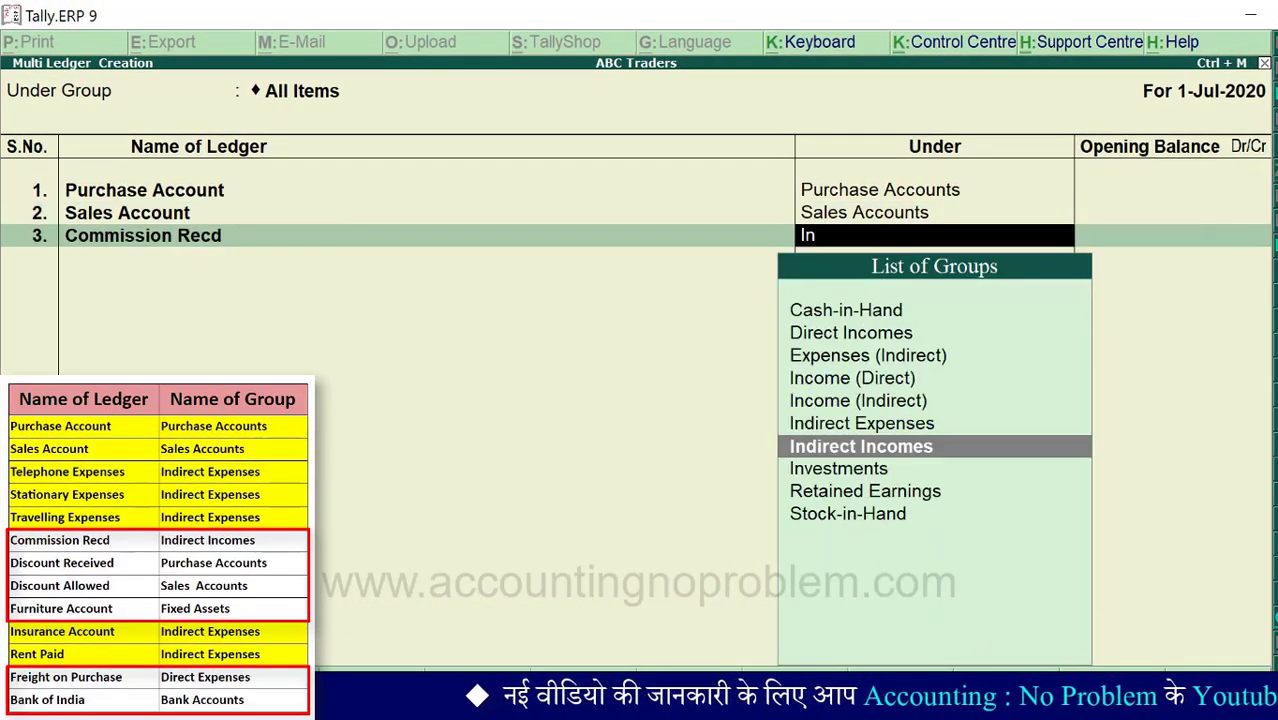
key("Return")
key("Return")
Add the ledgers Discount Received under Purchase Accounts and Discount Allowed under Sales Accounts, leaving opening balances empty.
type("Discount Received")
key("Return")
type("pu")
key("Return")
key("Return")
type("Discount All")
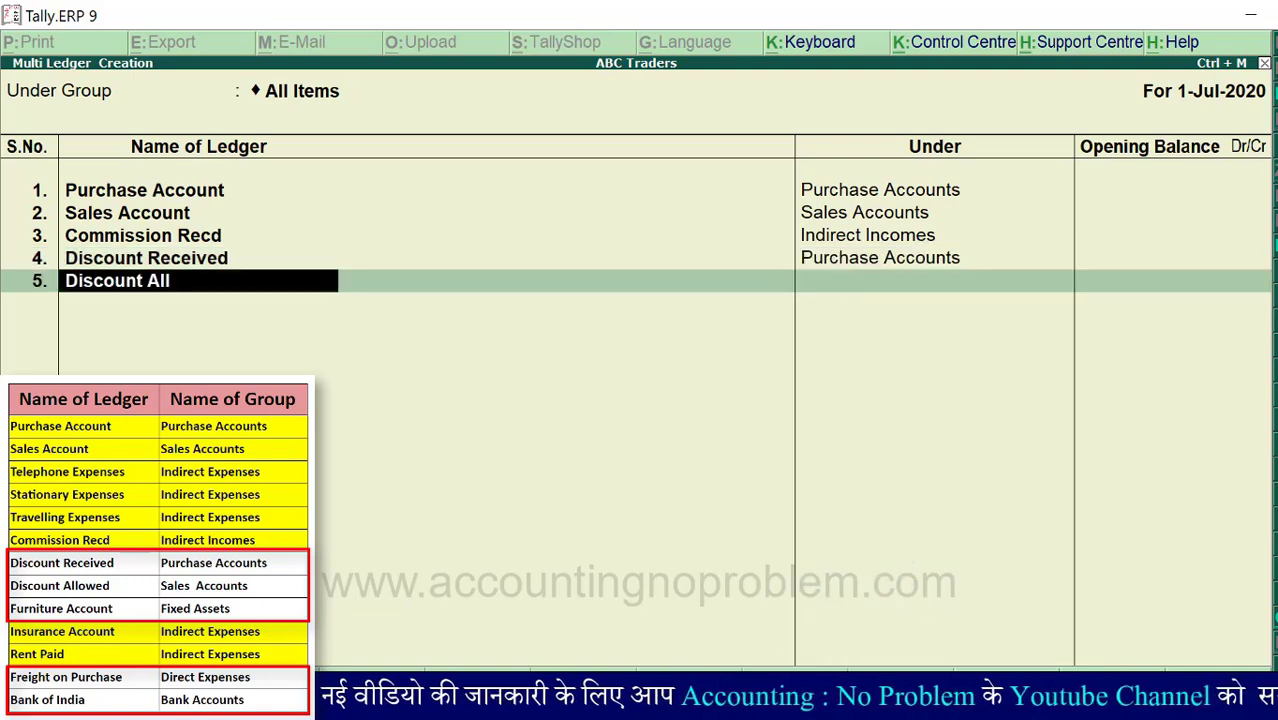
type("owed")
key("Return")
type("Sa")
key("Return")
key("Return")
Add the ledgers Furniture Account under Fixed Assets and Freight on Purchase under Direct Expenses, leaving opening balances empty.
type("Furniture Account")
key("Return")
type("Fi")
key("Return")
key("Return")
type("Freigh")
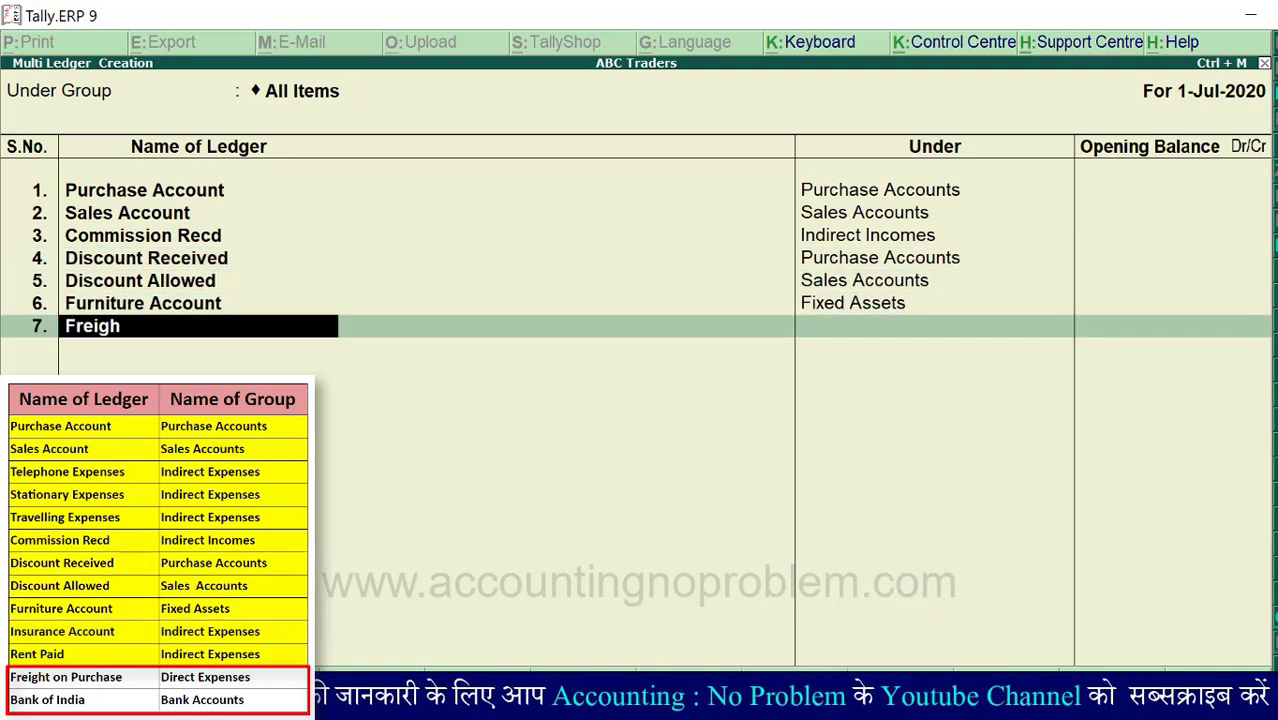
key("Return")
type("Di")
key("Return")
key("Return")
Add the ledger Bank of India under Bank Accounts without an opening balance and save all the entered ledgers.
type("Bank of India")
key("Return")
type("Ba")
key("Return")
key("Return")
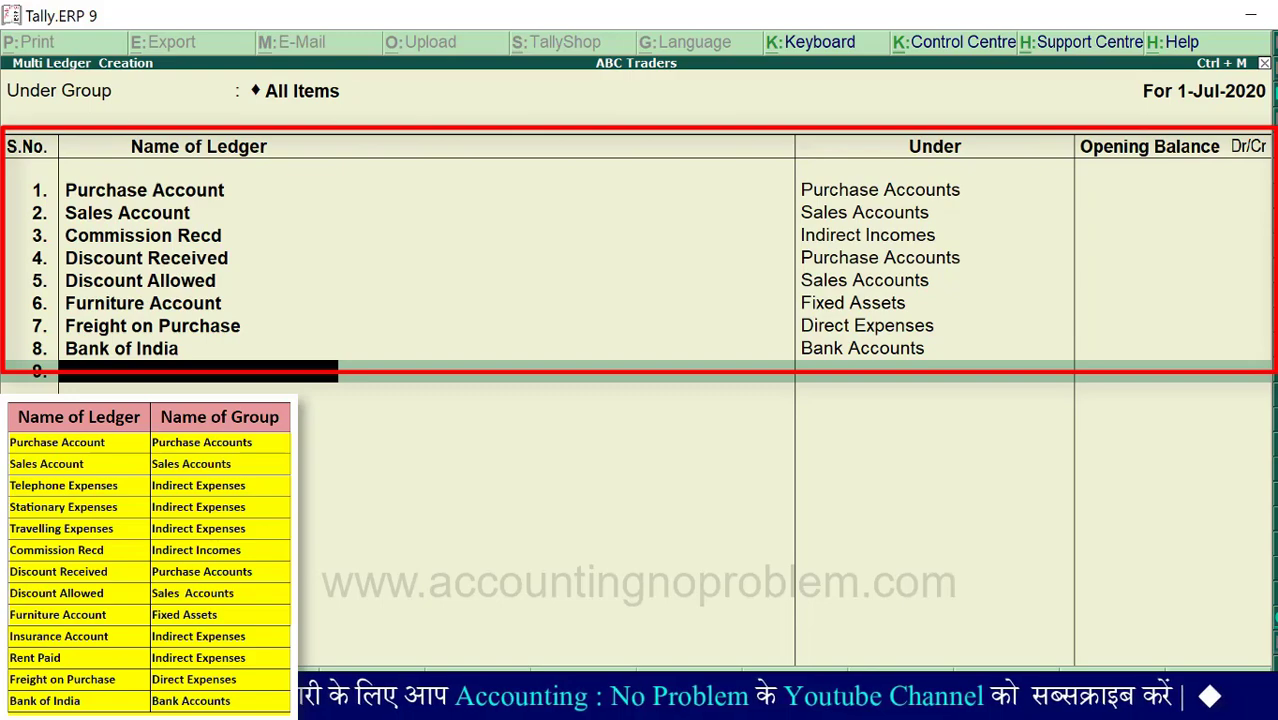
key("ctrl+a")
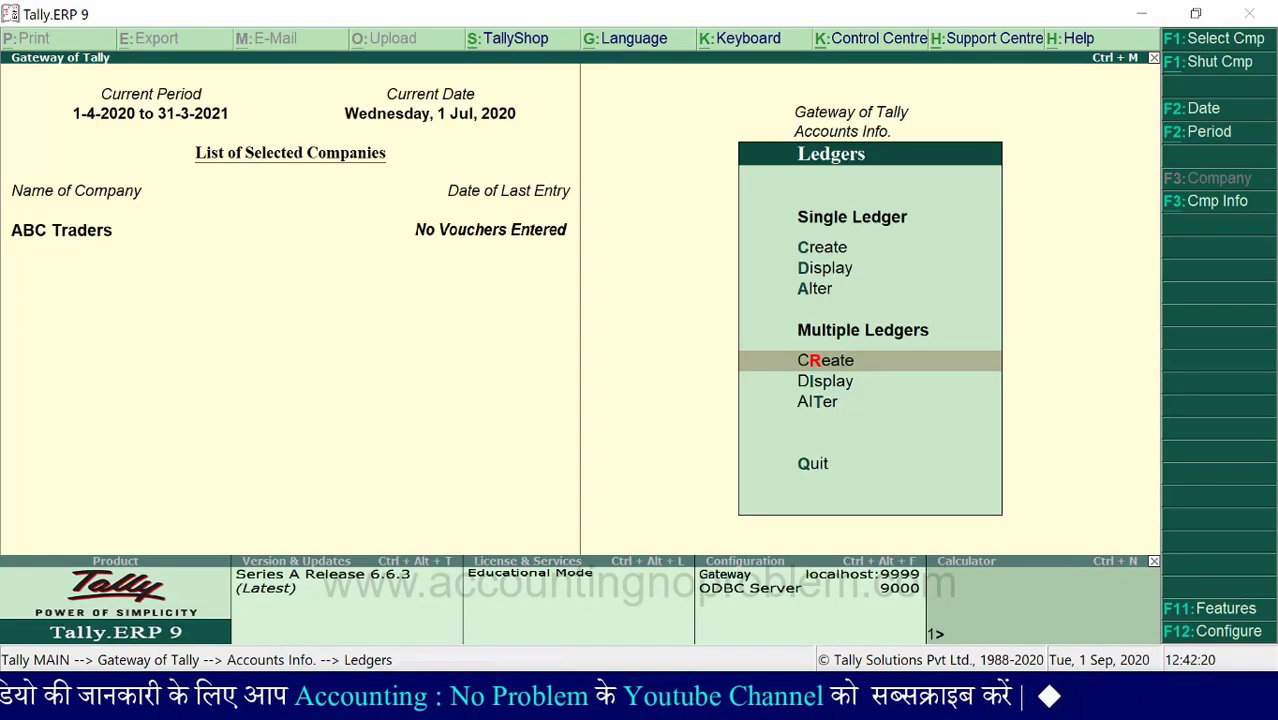
Return to the Gateway of Tally and display the List of Accounts.
key("Escape")
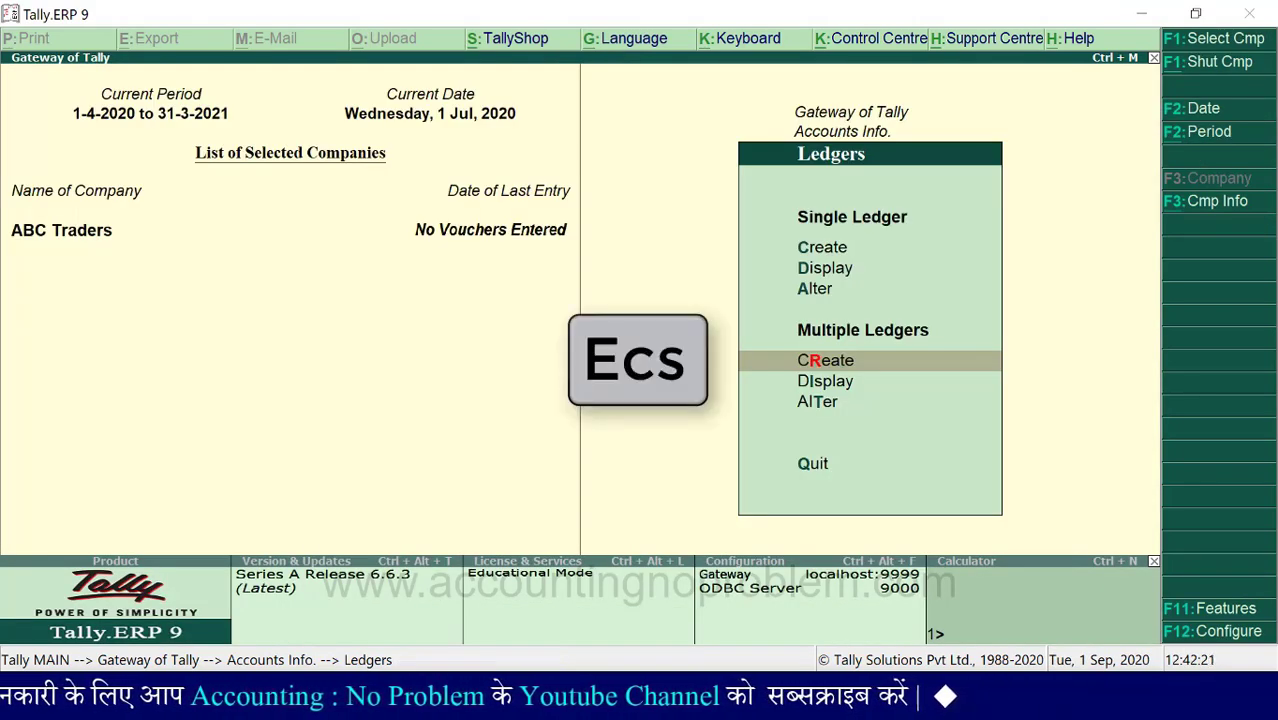
key("Escape")
key("Escape")
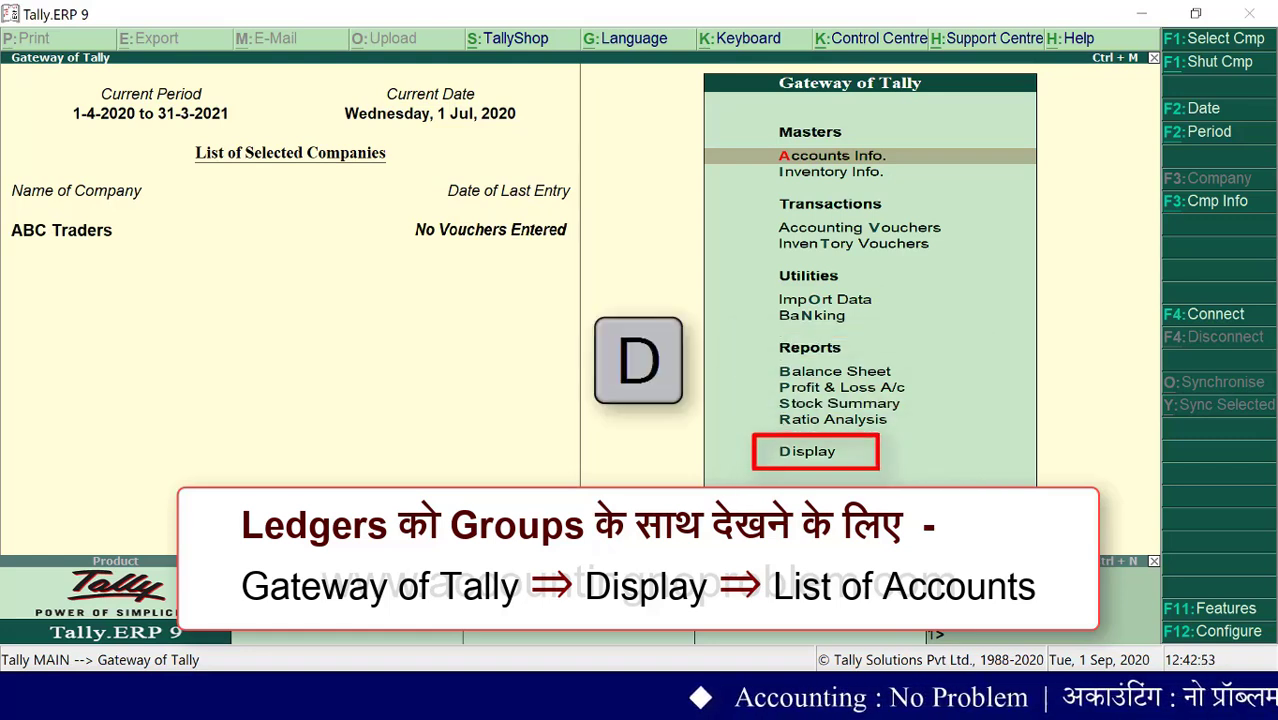
key("d")
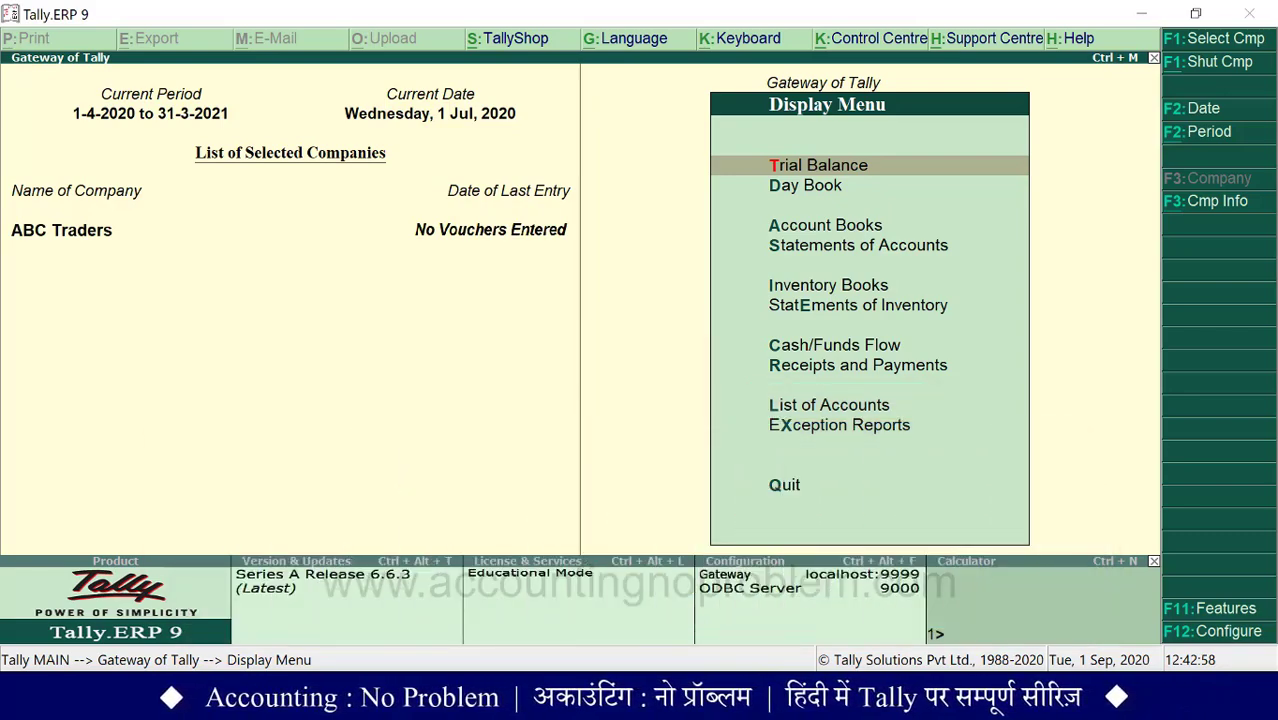
key("l")
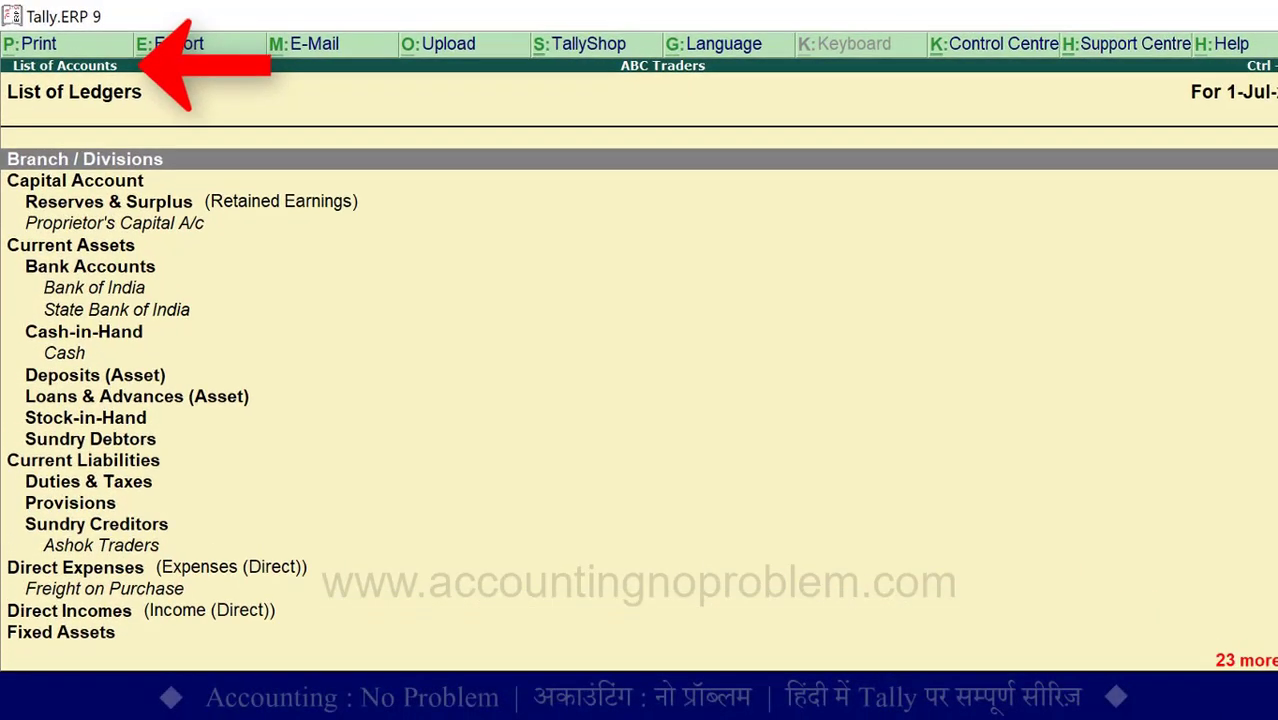
Examine the ledgers listed under each group in the List of Accounts, from Branch / Divisions through Profit & Loss A/c.
key("Down")
key("Down")
key("Down")
key("Down")
key("Down")
key("Down")
key("Down")
key("Down")
key("Down")
key("Down")
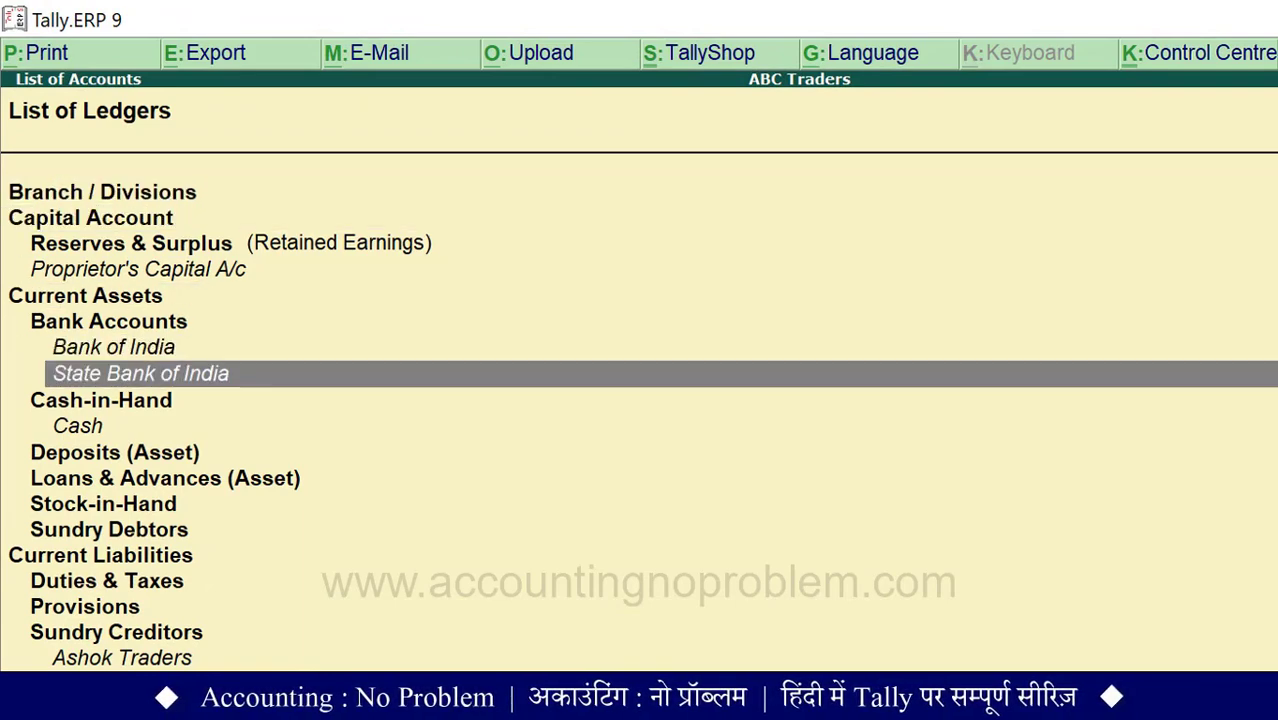
key("Down")
key("Down")
key("Down")
key("Down")
key("Down")
key("Down")
key("Down")
key("Down")
key("Down")
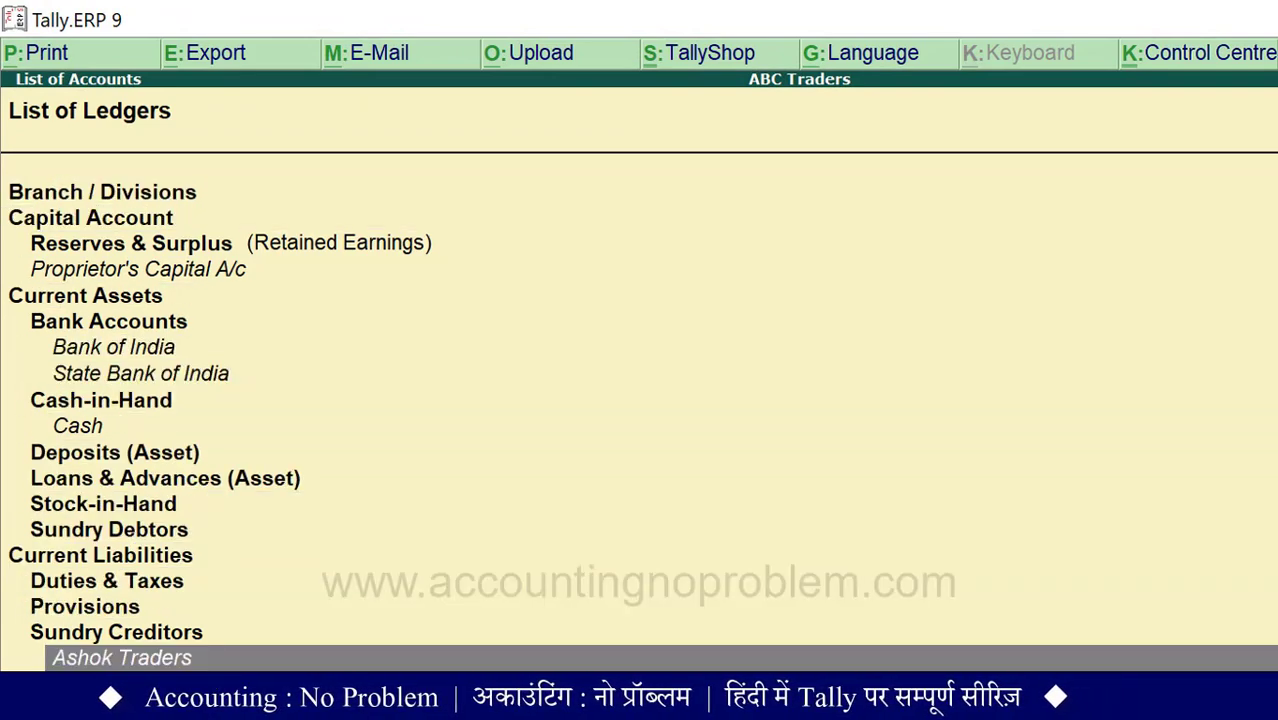
key("Down")
key("Down")
key("Down")
key("Down")
key("Down")
key("Down")
key("Down")
key("Down")
key("Down")
key("Down")
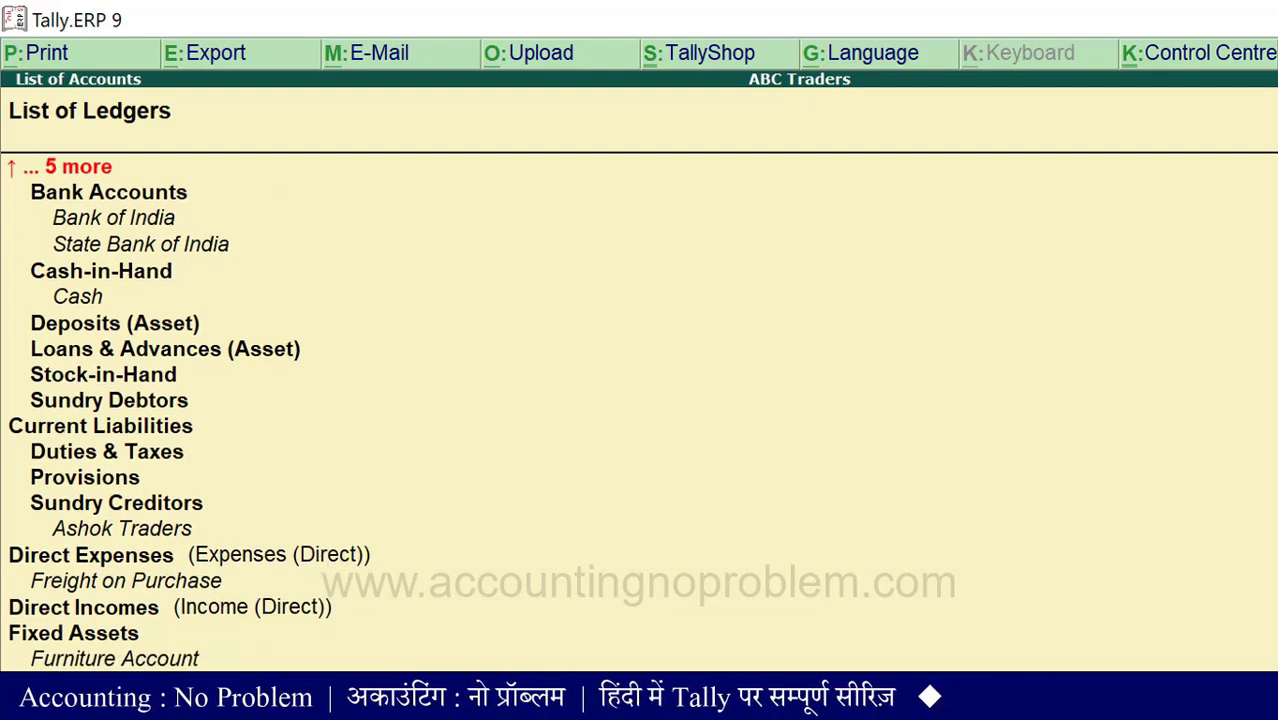
key("Down")
key("Down")
key("Down")
key("Down")
key("Down")
key("Down")
key("Down")
key("Down")
key("Down")
key("Down")
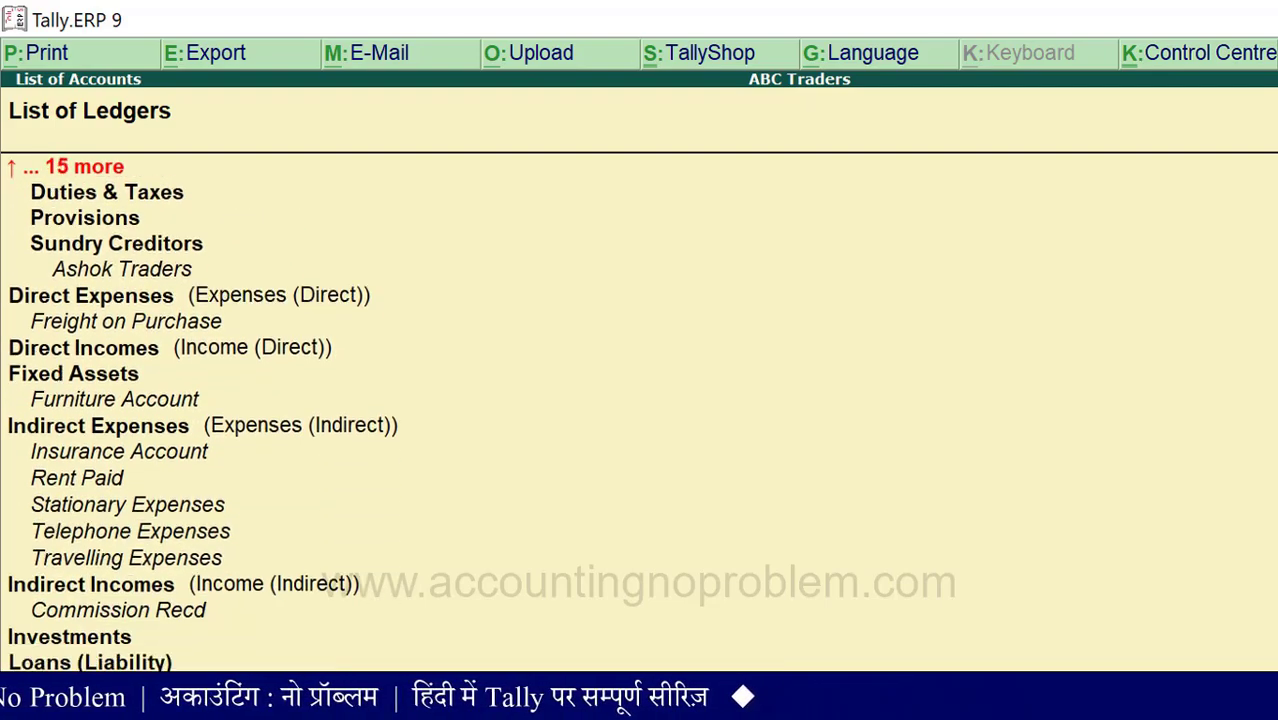
key("Down")
key("Down")
key("Down")
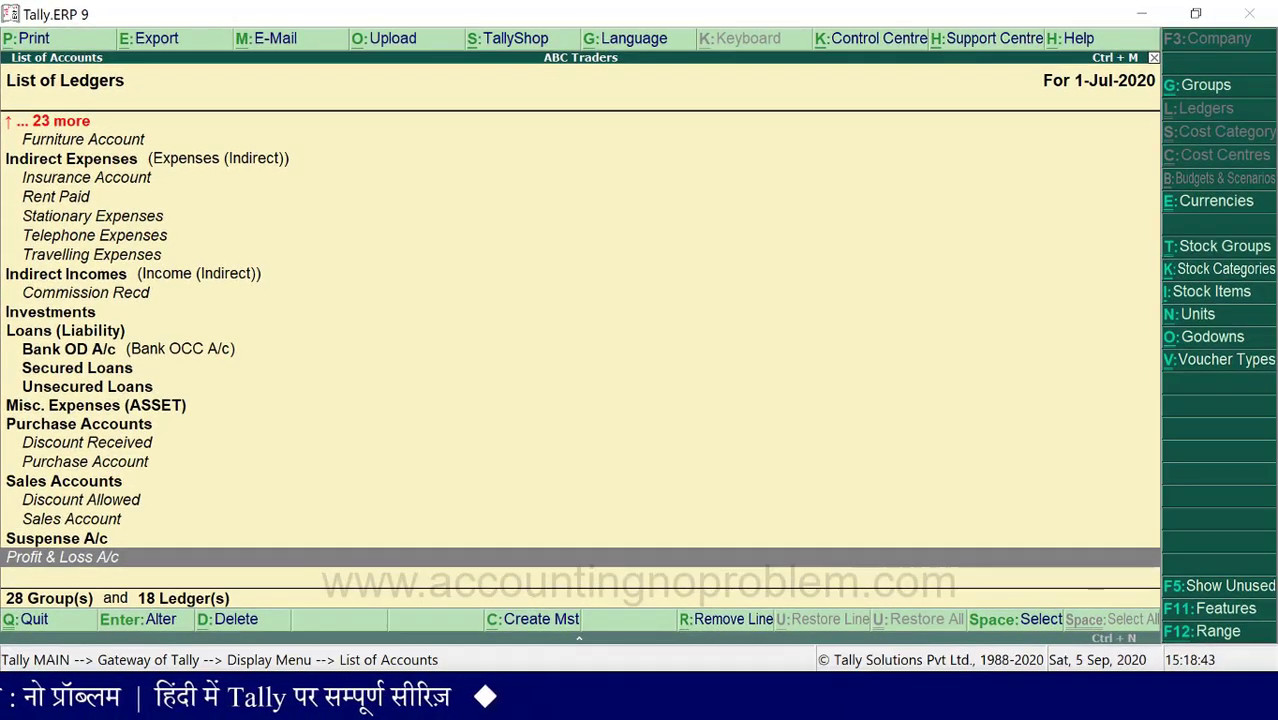
Review the ledger list in reverse order, from Profit & Loss A/c back to Branch / Divisions.
key("Up")
key("Up")
key("Up")
key("Up")
key("Up")
key("Up")
key("Up")
key("Up")
key("Up")
key("Up")
key("Up")
key("Up")
key("Up")
key("Up")
key("Up")
key("Up")
key("Up")
key("Up")
key("Up")
key("Up")
key("Up")
key("Up")
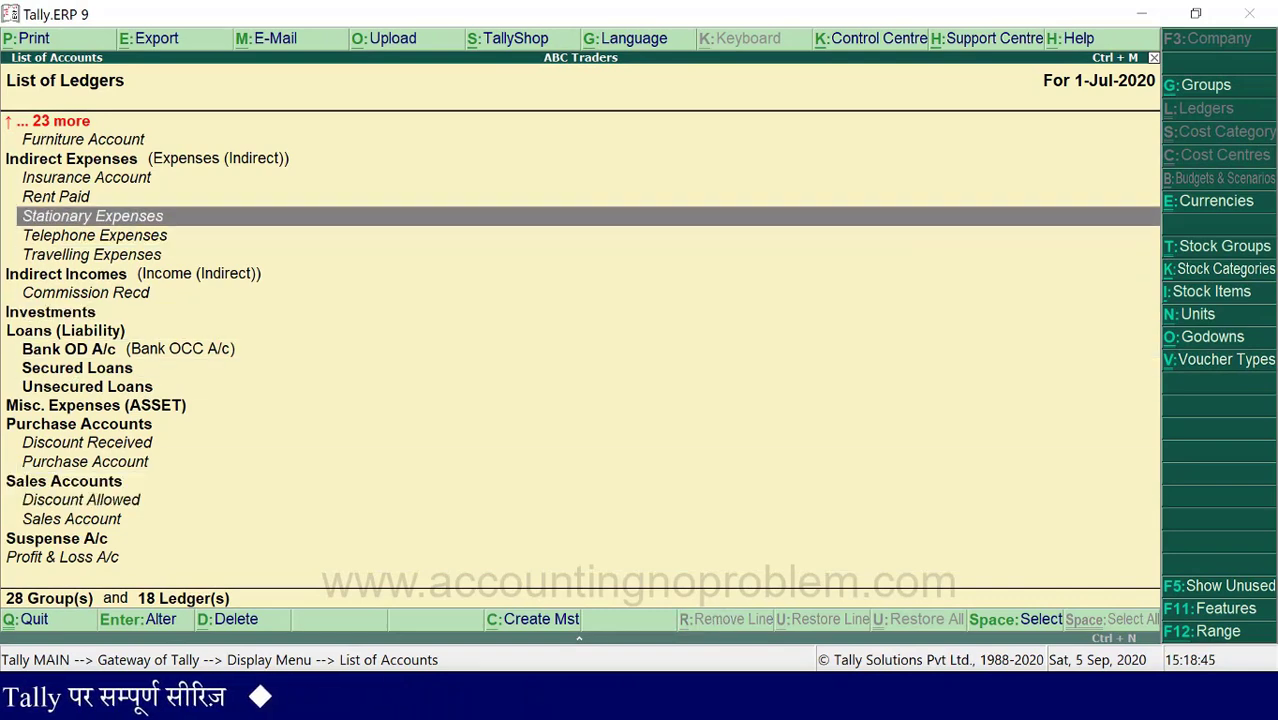
key("Up")
key("Up")
key("Up")
key("Up")
key("Up")
key("Up")
key("Up")
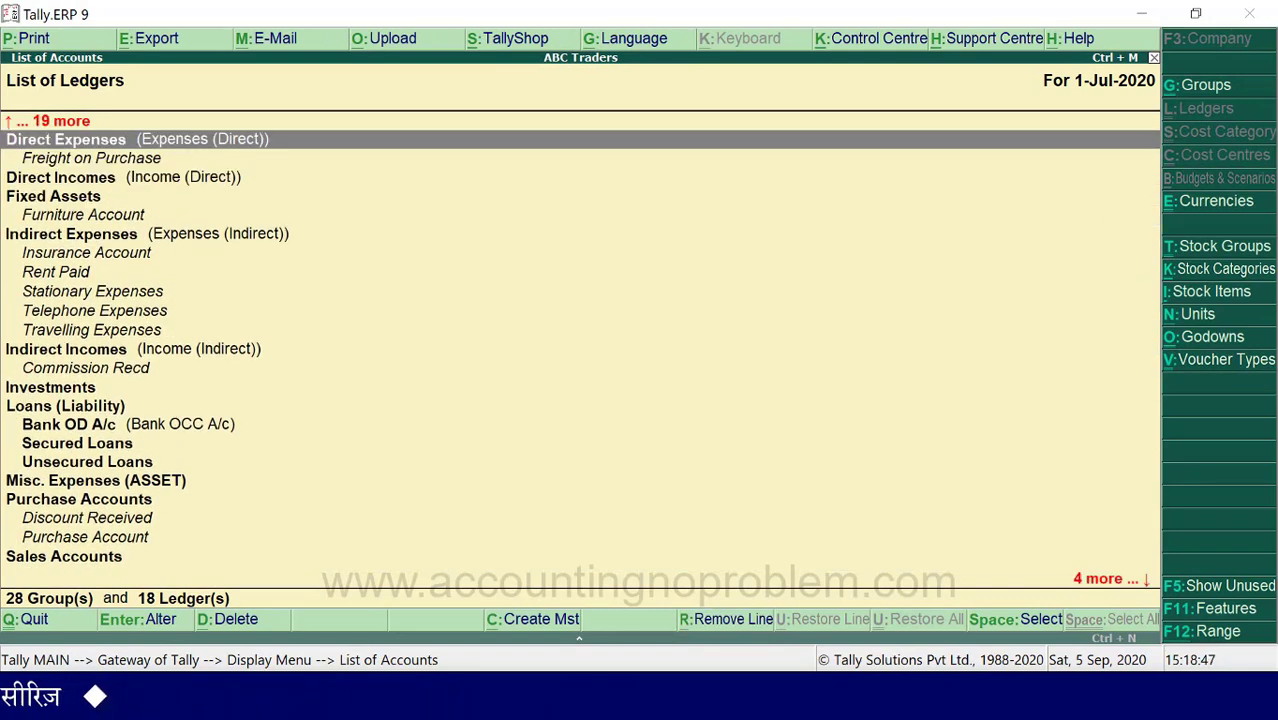
key("Up")
key("Up")
key("Up")
key("Up")
key("Up")
key("Up")
key("Up")
key("Up")
key("Up")
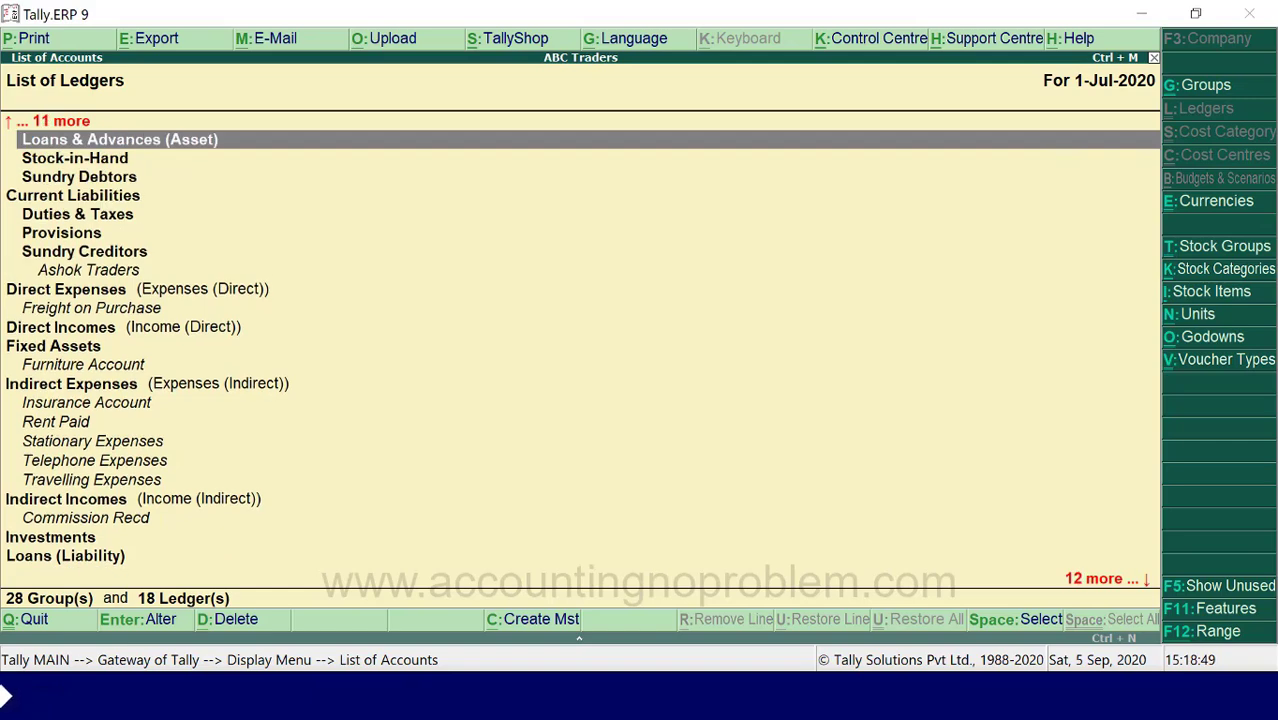
key("Up")
key("Up")
key("Up")
key("Up")
key("Up")
key("Up")
key("Up")
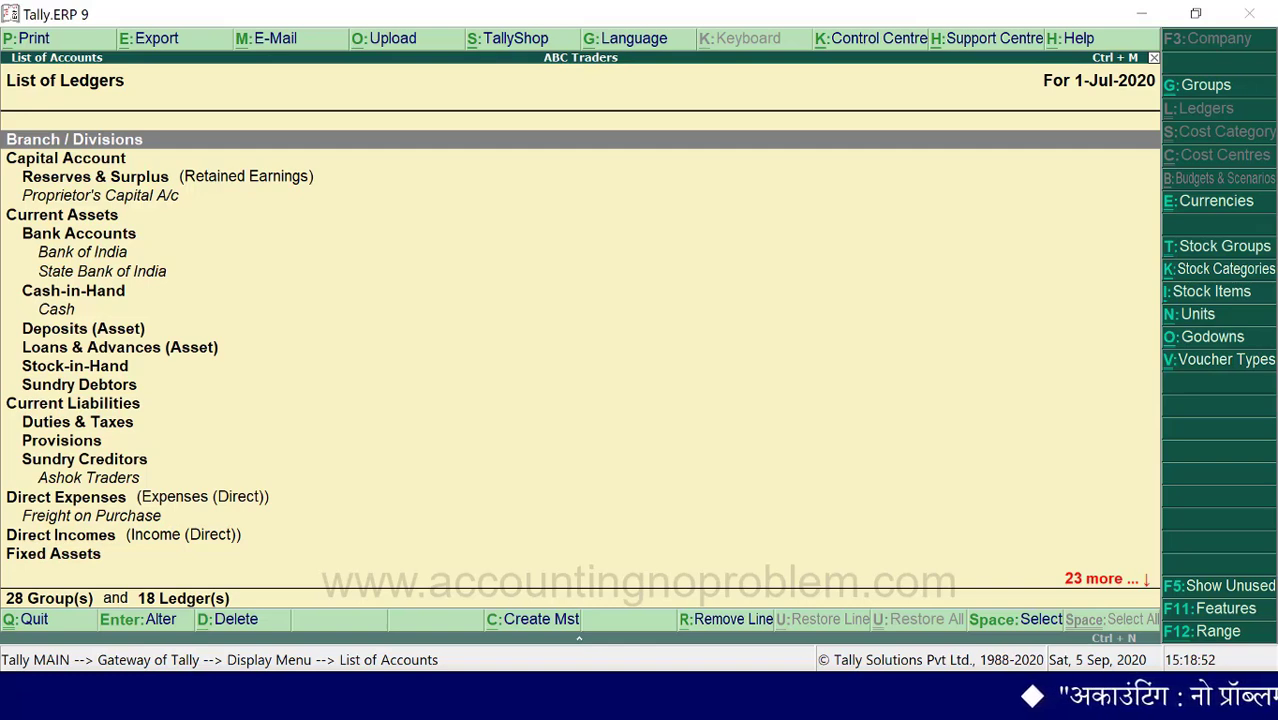
Open the Proprietor's Capital A/c ledger under Capital Account for alteration.
key("Down")
key("Down")
key("Down")
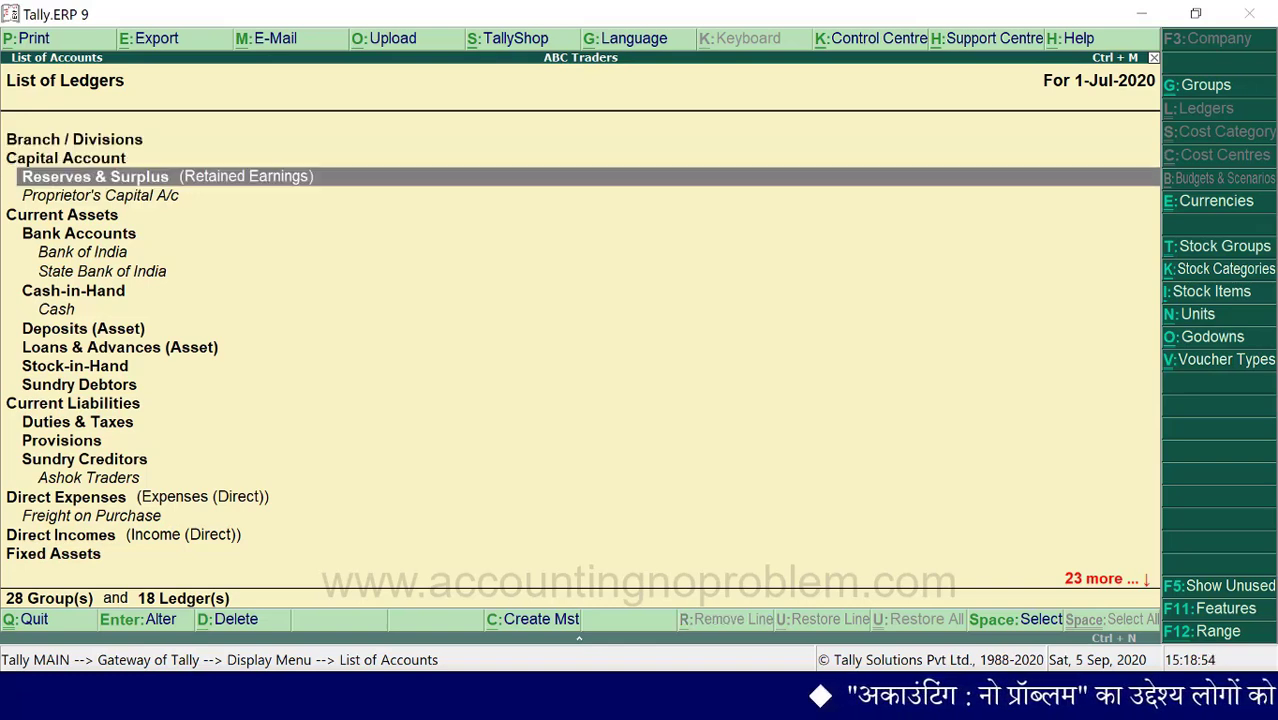
key("Return")
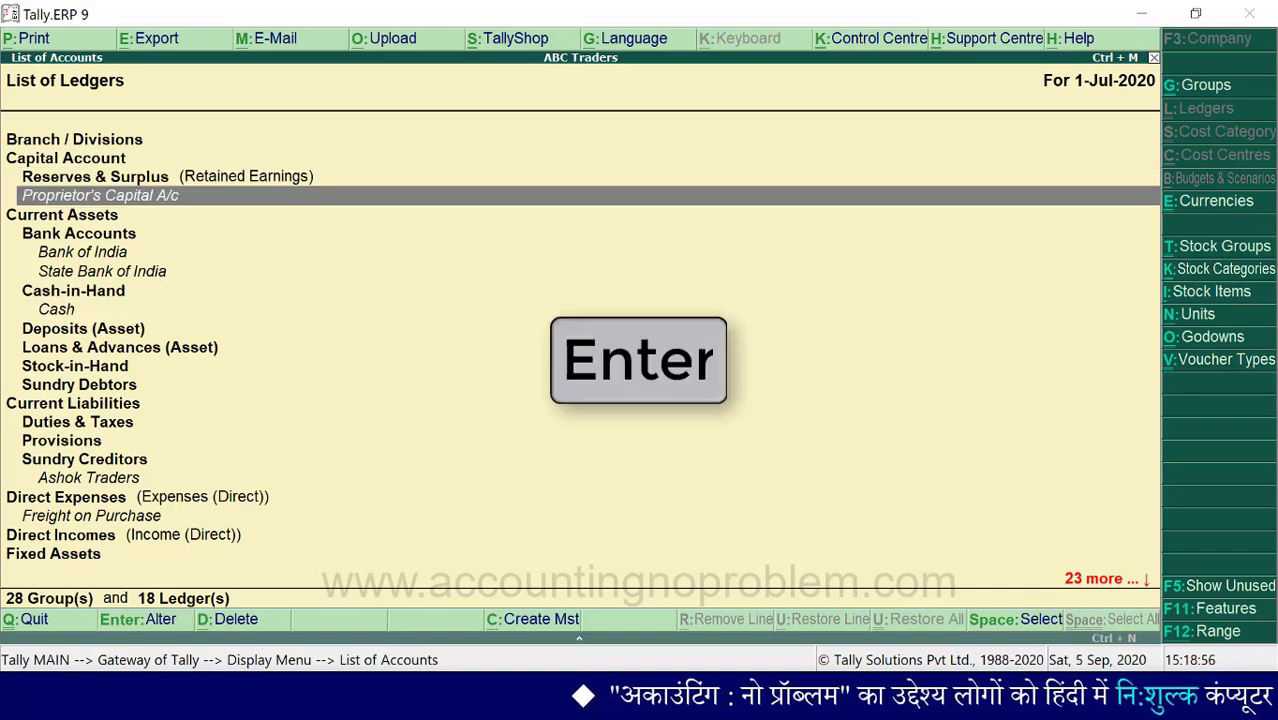